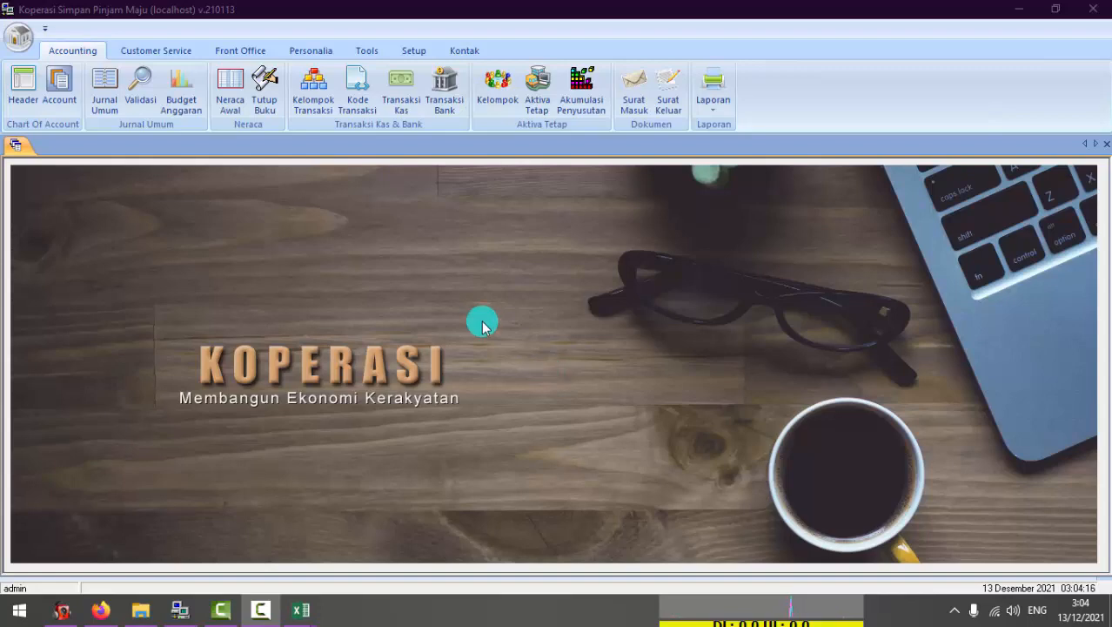
Open the Anggota member list from the Customer Service functions.
left_click(151, 54)
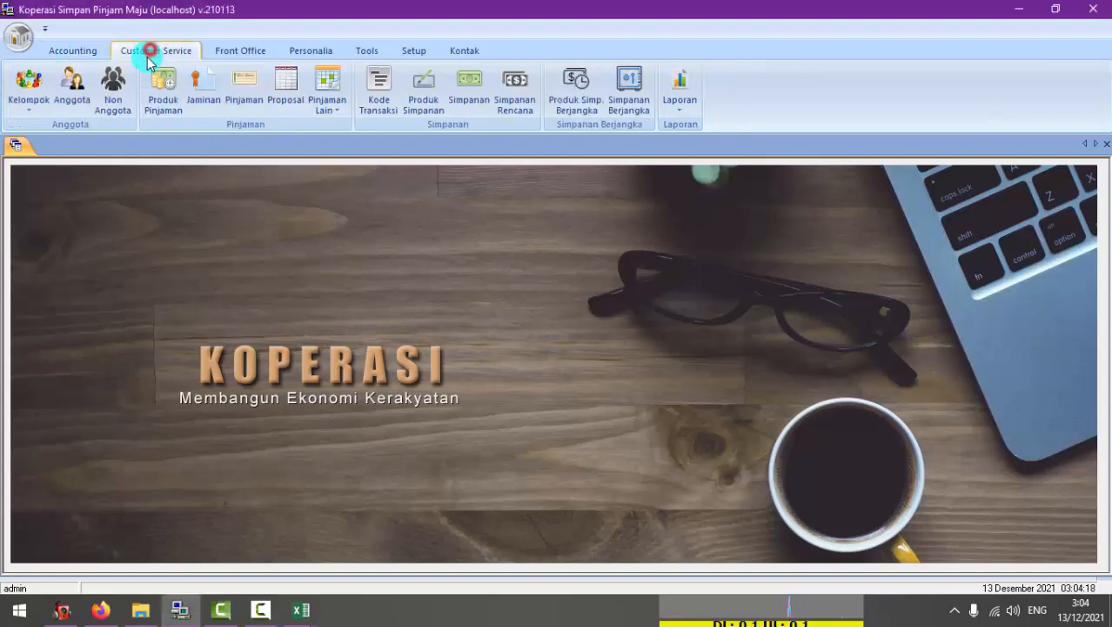
left_click(74, 98)
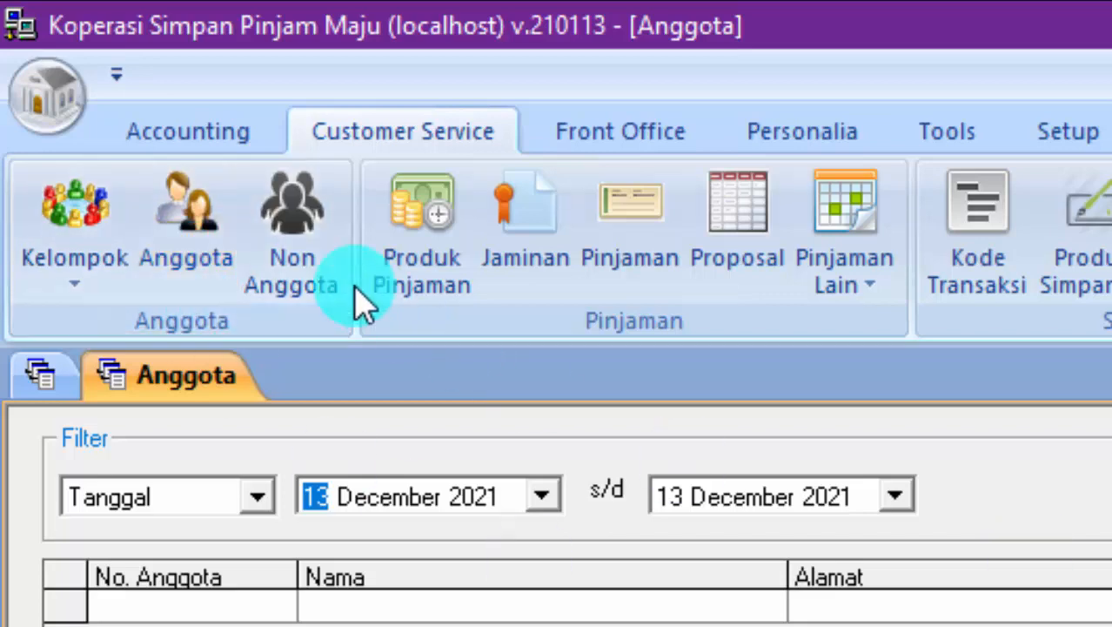
left_click(168, 260)
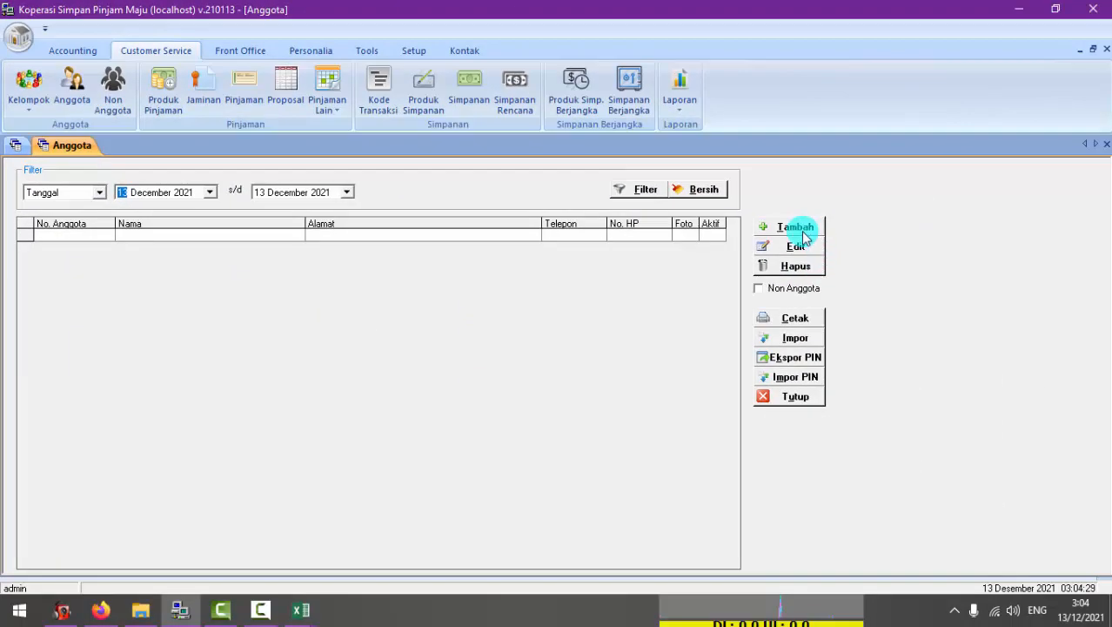
Open the form for adding a member, examine its fields, and close it without saving.
left_click(801, 228)
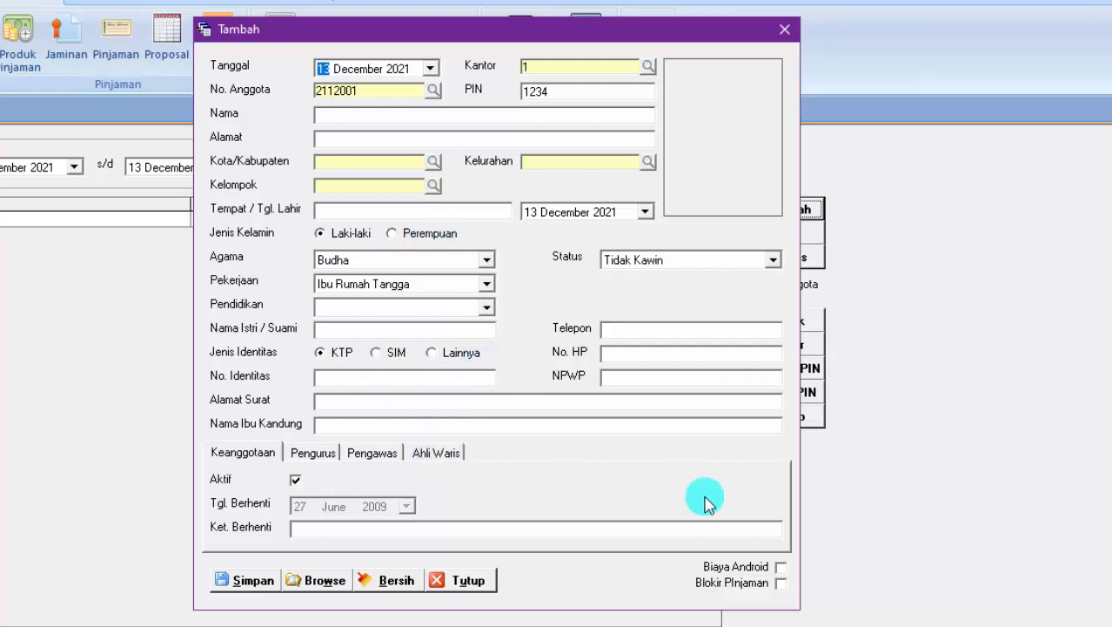
left_click(604, 377)
mouse_move(734, 189)
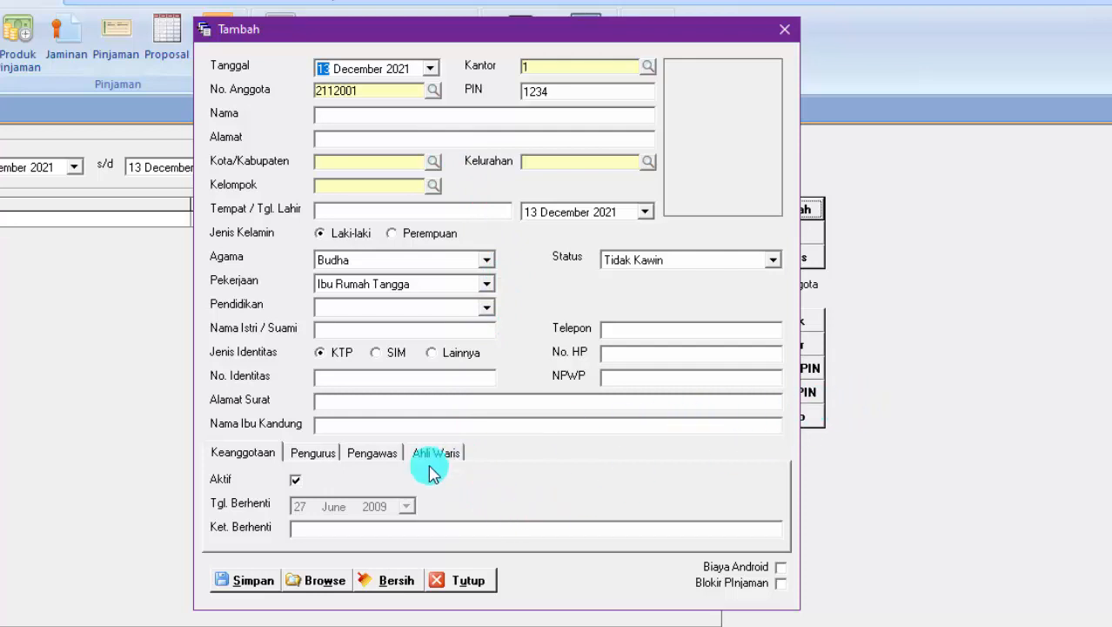
left_click(470, 581)
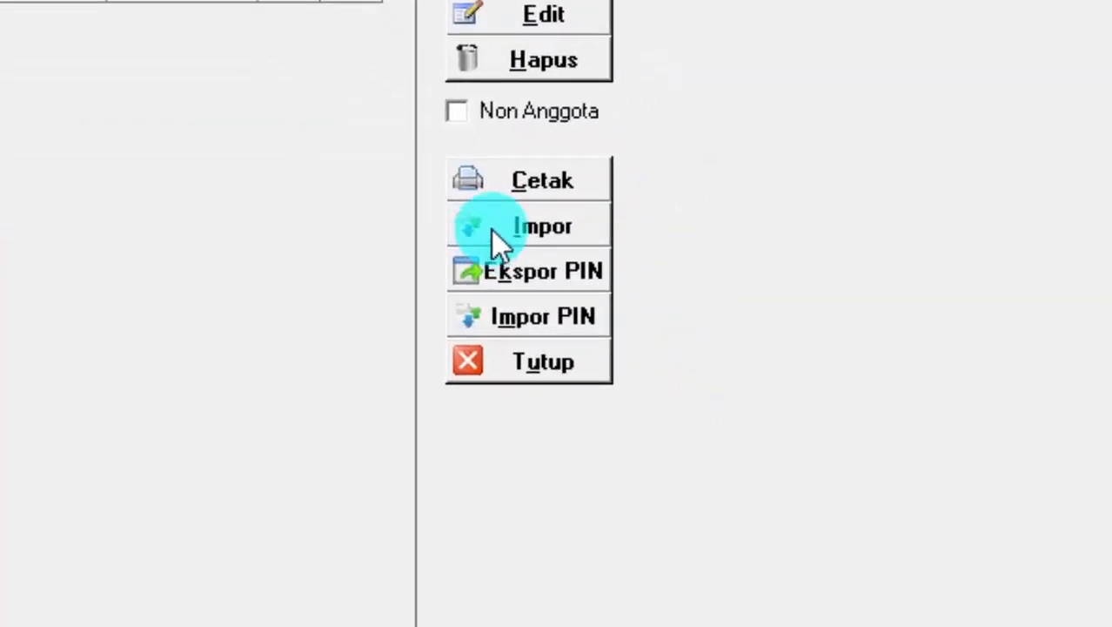
Open the member import dialog with its Urutan Kolom settings and reposition it over the member list.
left_click(565, 230)
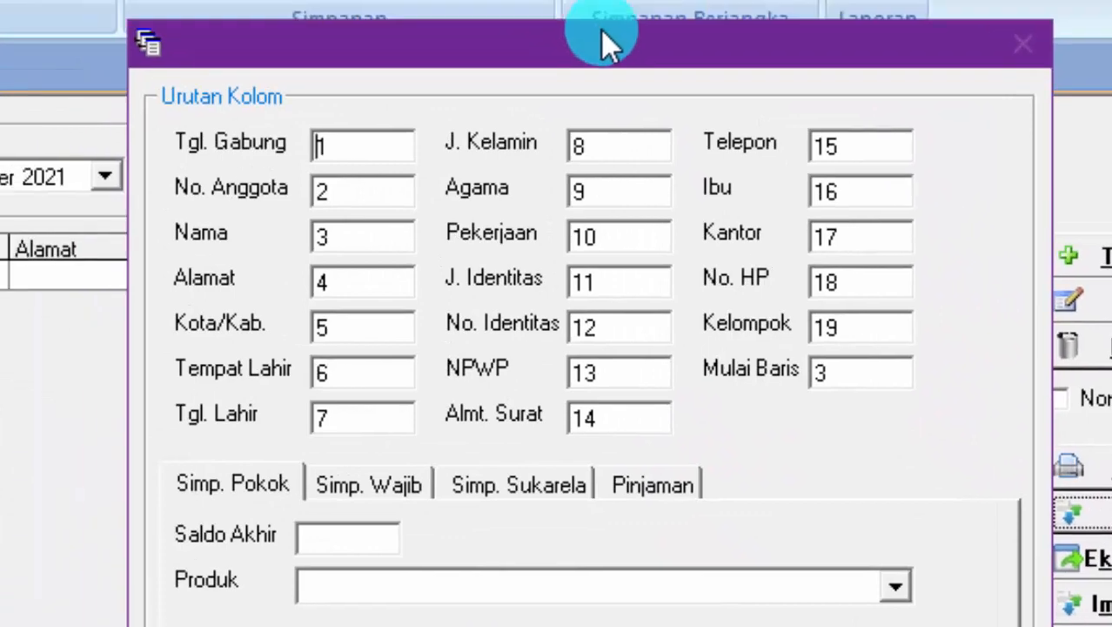
left_click_drag(600, 31, 400, 25)
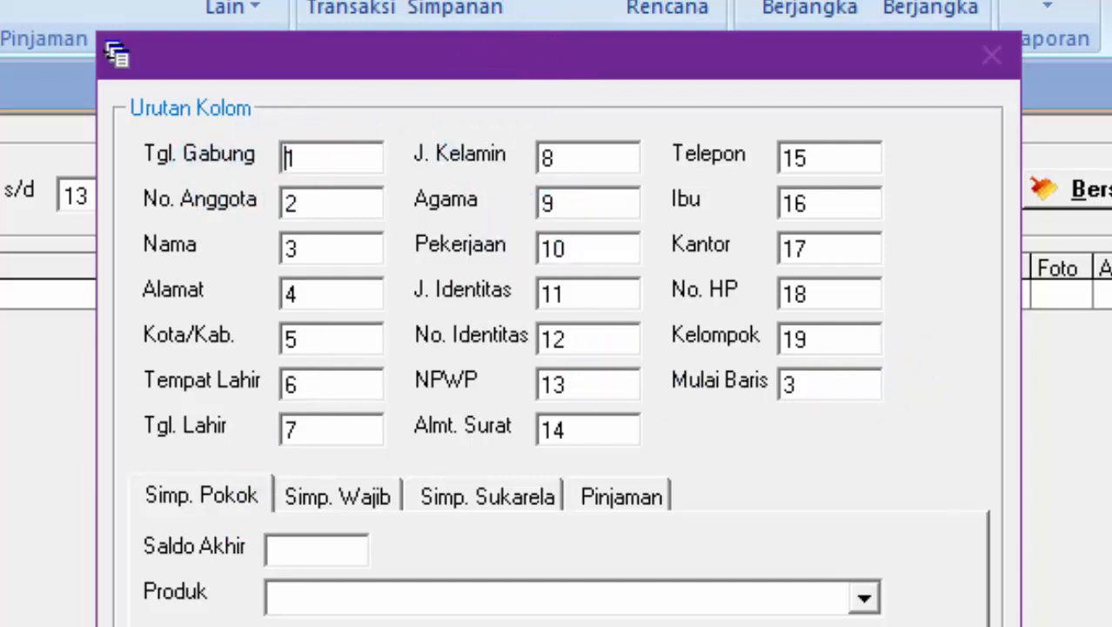
Switch to the Impor anggota workbook in Excel and compare its Tgl Gabung column with the import dialog's column order.
left_click(301, 609)
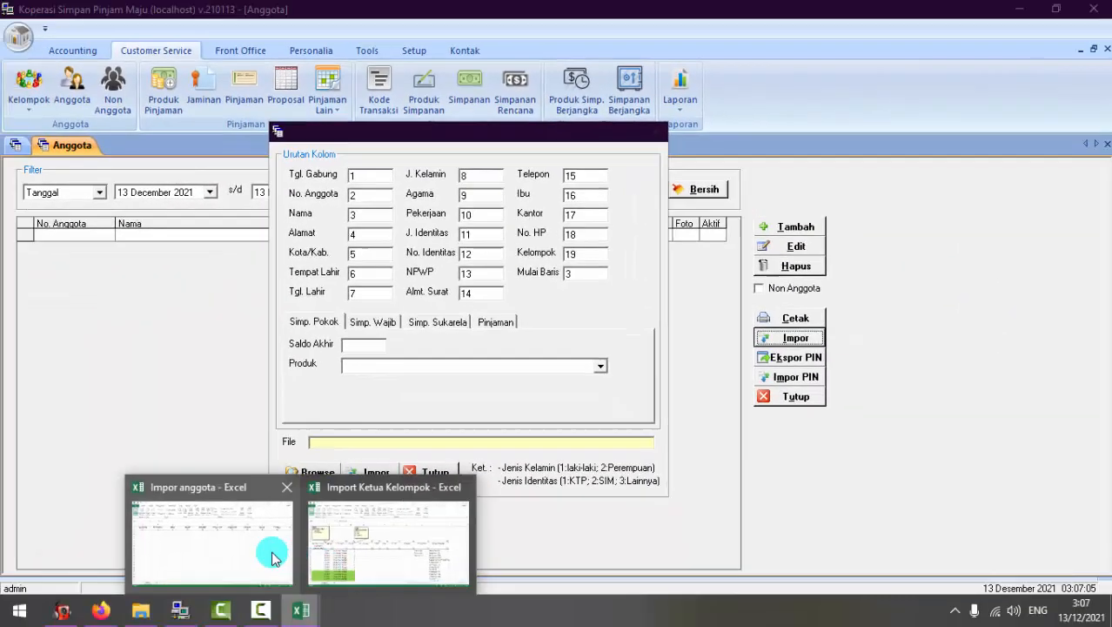
left_click(247, 548)
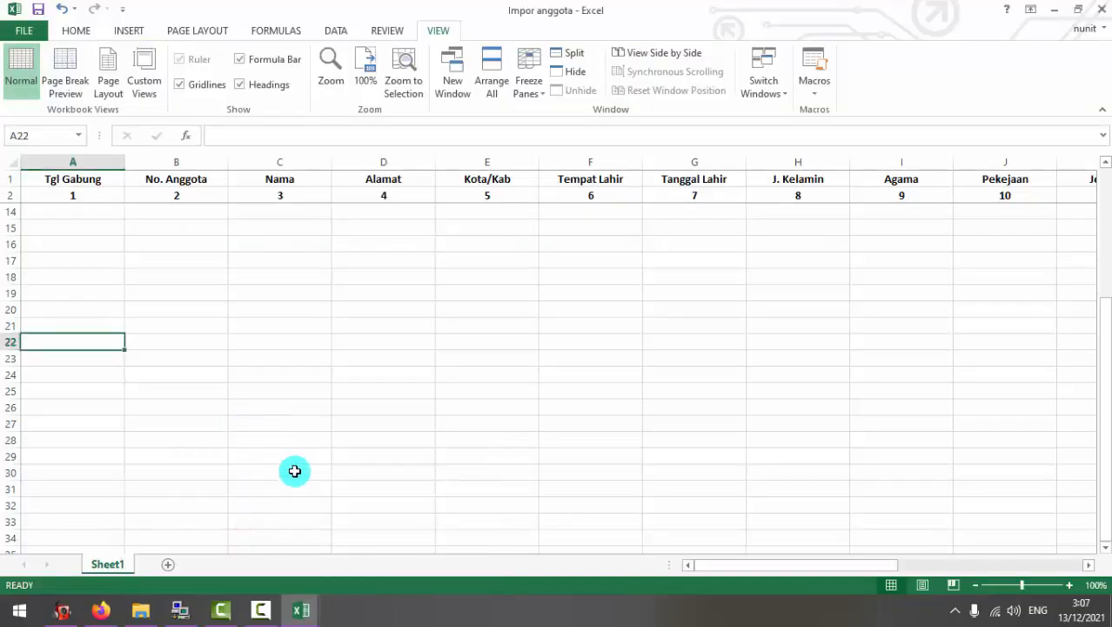
left_click(60, 179)
left_click(181, 610)
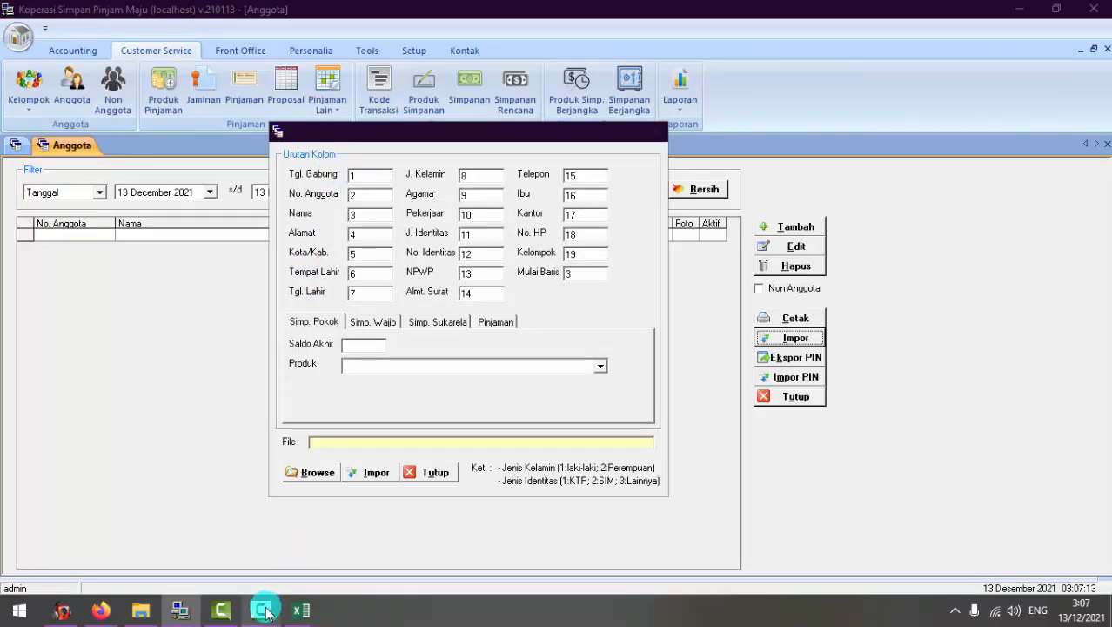
mouse_move(301, 610)
left_click(235, 564)
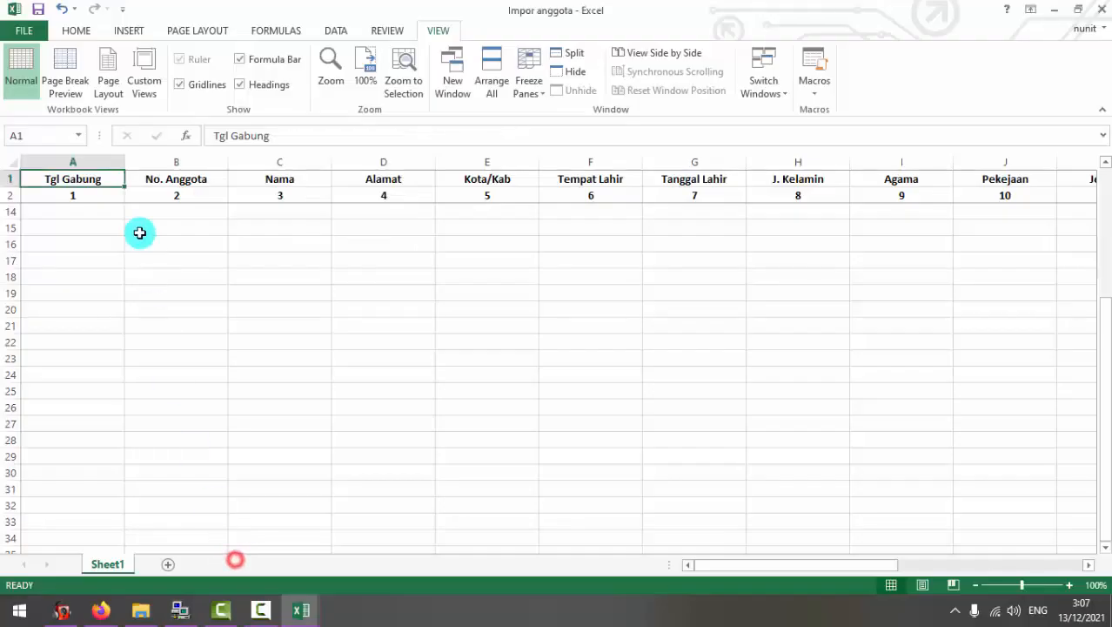
Review the import sheet's header row from No. Anggota through Kelompok and return to Tgl Gabung.
left_click(177, 179)
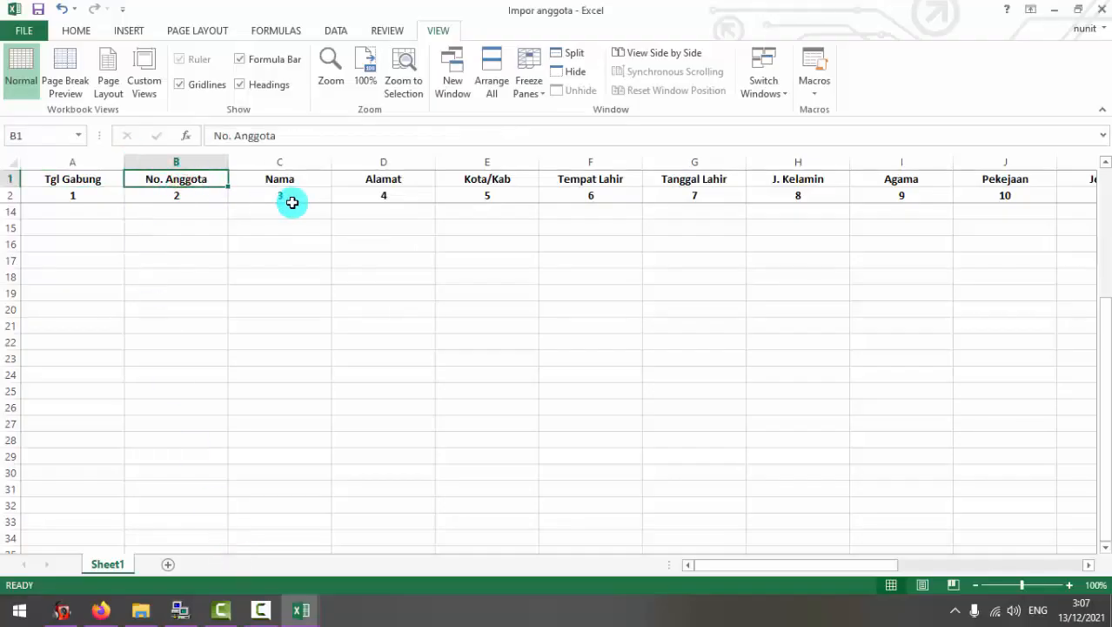
key("Right")
key("Right")
key("Right")
key("Right")
key("Right")
key("Right")
key("Right")
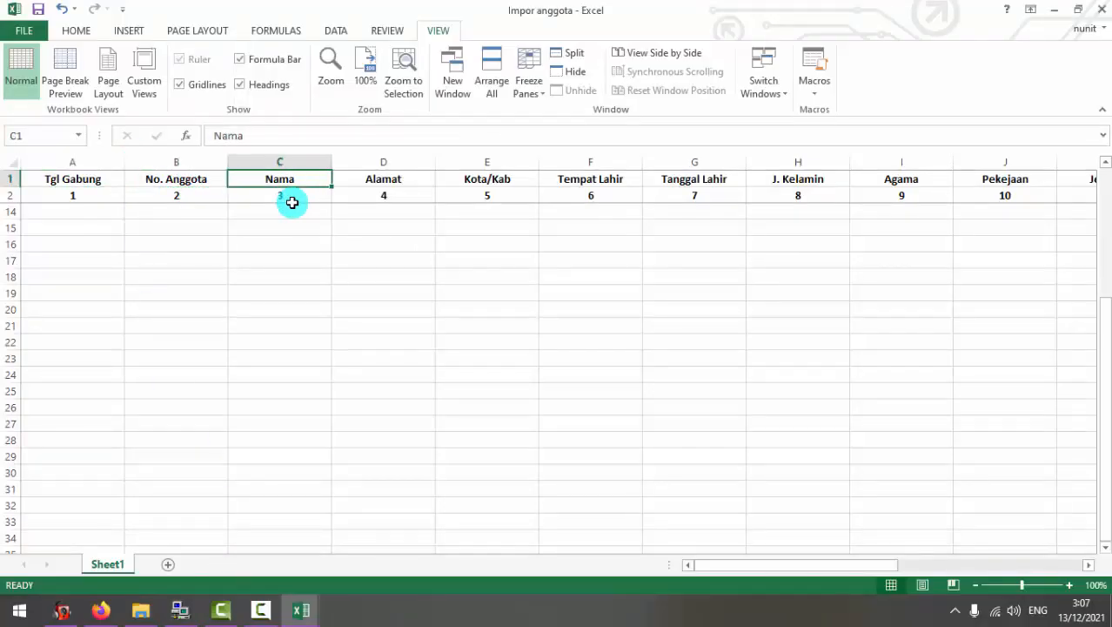
key("Right")
key("Right")
key("Right")
key("Right")
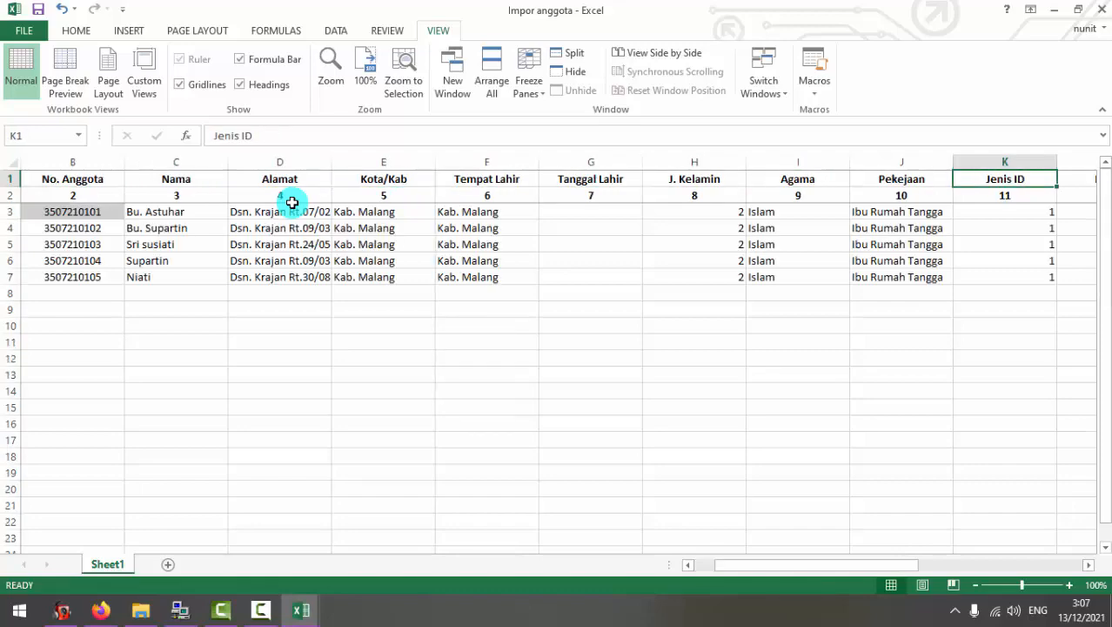
key("Right")
key("Right")
key("Right")
key("Right")
key("Right")
key("Right")
key("Right")
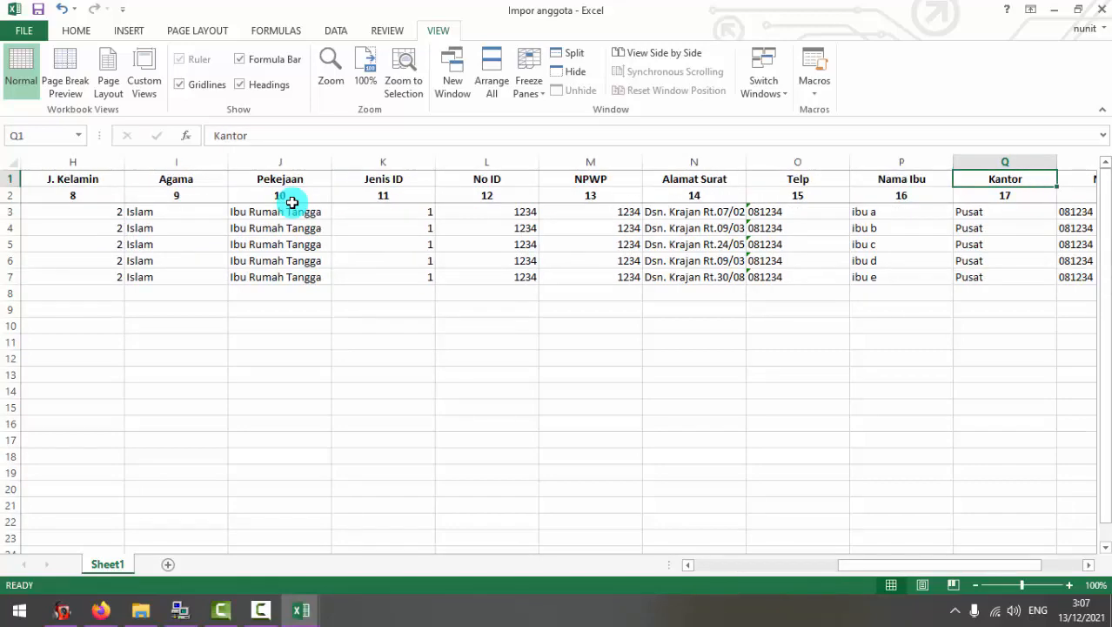
key("Left")
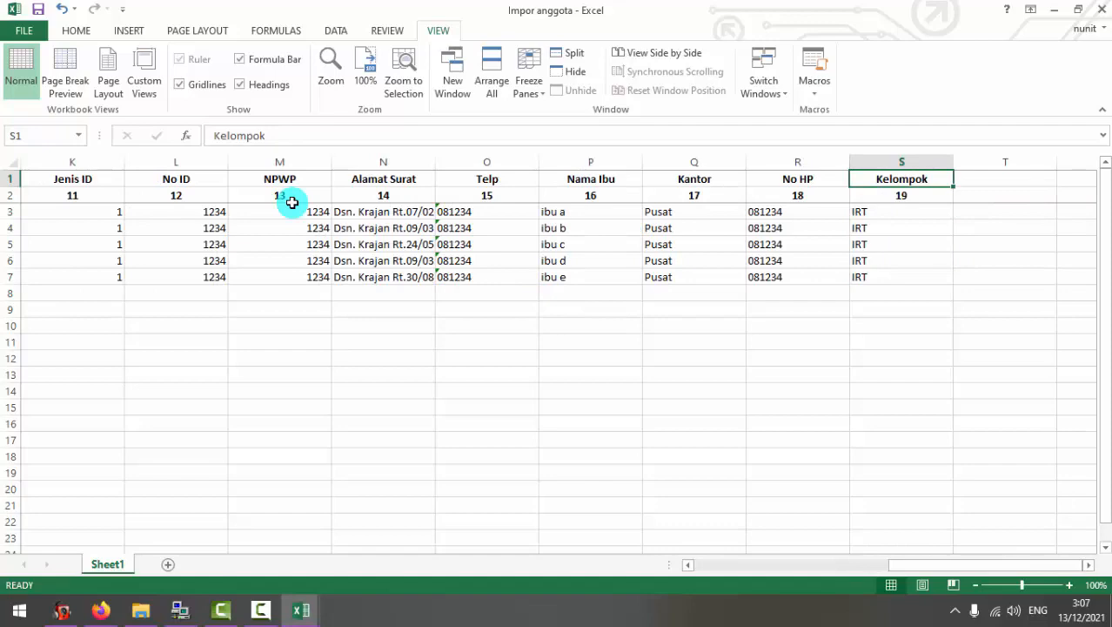
key("Left")
key("Left")
key("Left")
key("Left")
key("Left")
key("Left")
key("Left")
key("Left")
key("Left")
key("Left")
key("Left")
key("Left")
key("Left")
key("Left")
key("Left")
key("Left")
key("Left")
key("Left")
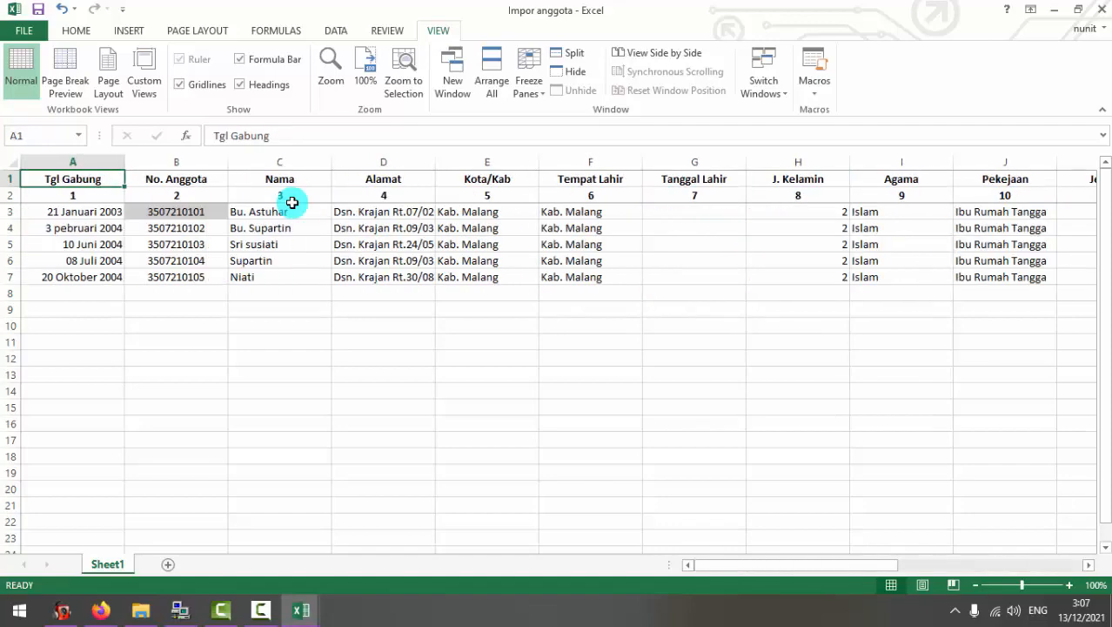
Examine the first member record in row 3, field by field from Tgl Gabung to Tanggal Lahir.
key("Down")
key("Down")
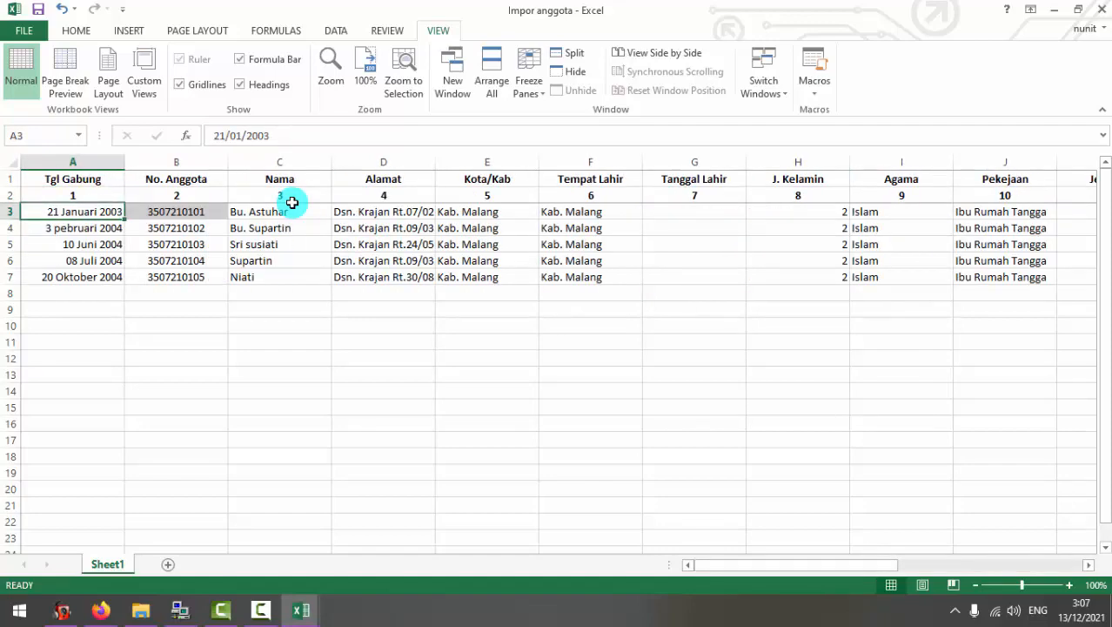
key("Right")
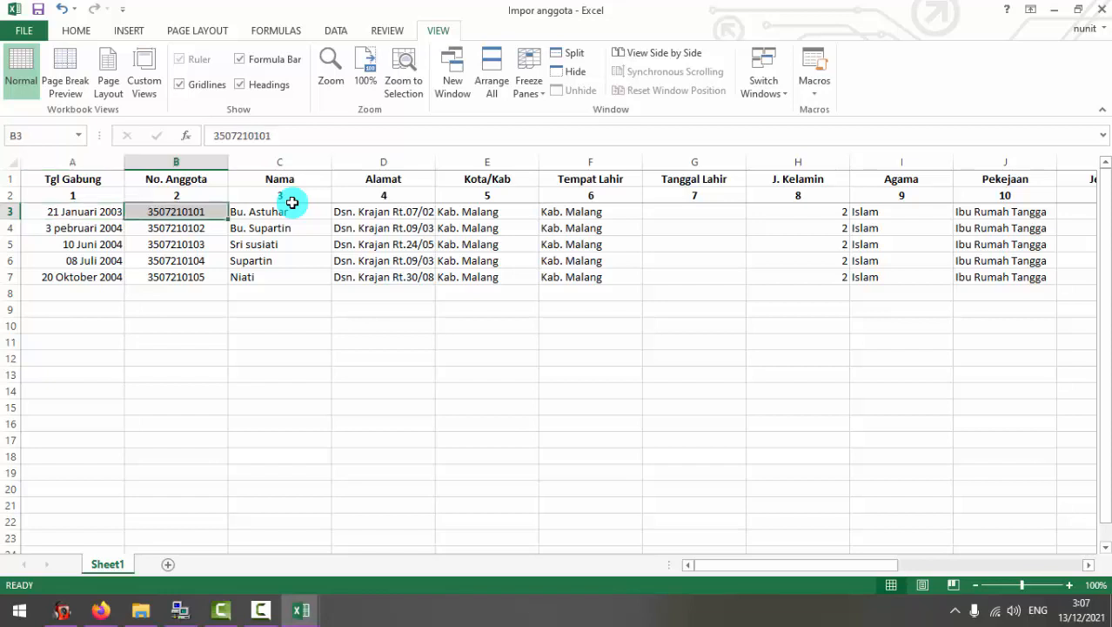
key("Right")
key("Right")
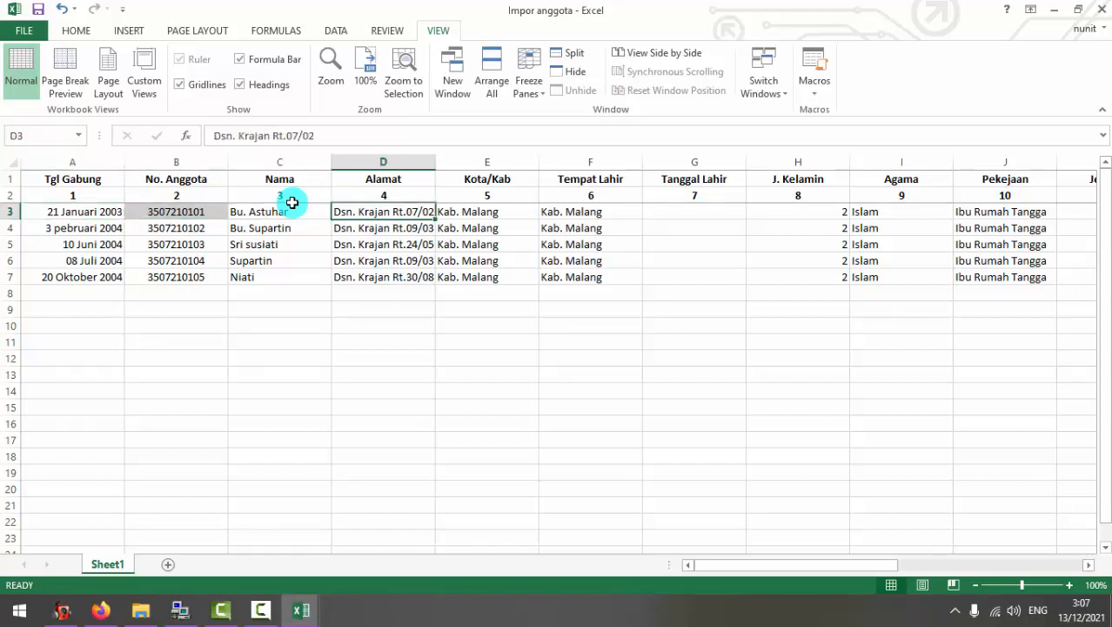
key("Right")
key("Right")
key("Right")
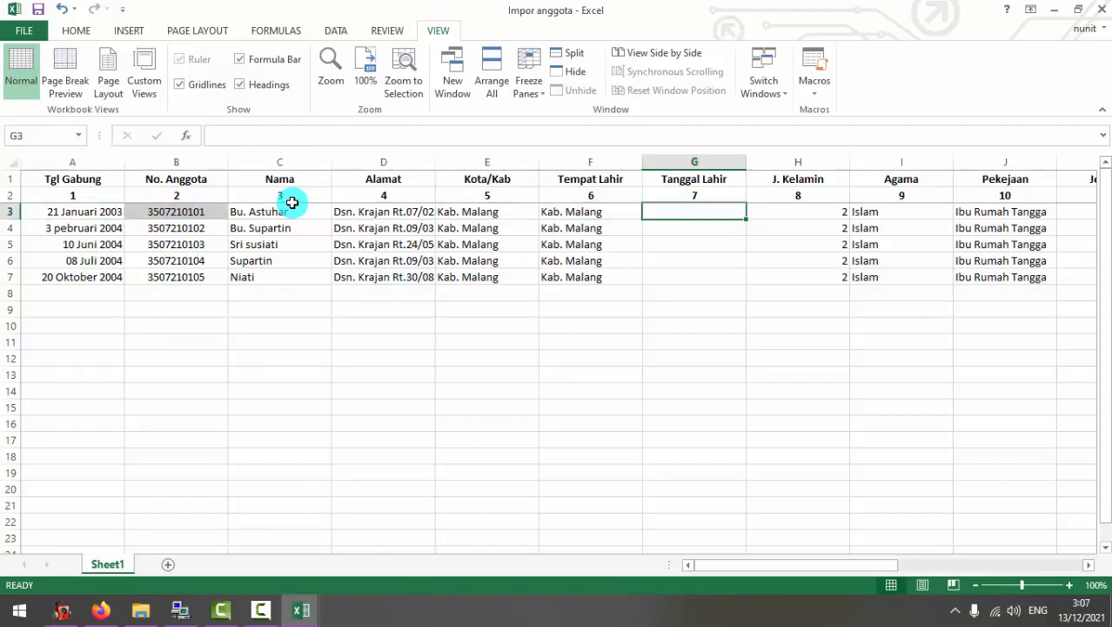
Examine the J. Kelamin column's heading, its column number and the gender codes in the member rows.
left_click(802, 180)
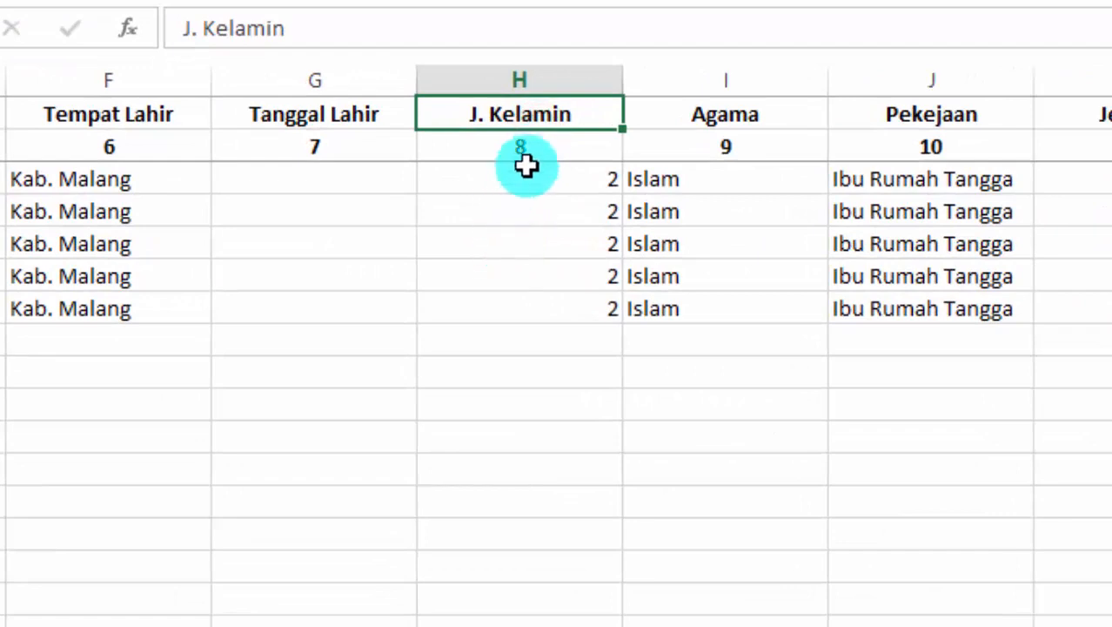
left_click(808, 195)
left_click(549, 111)
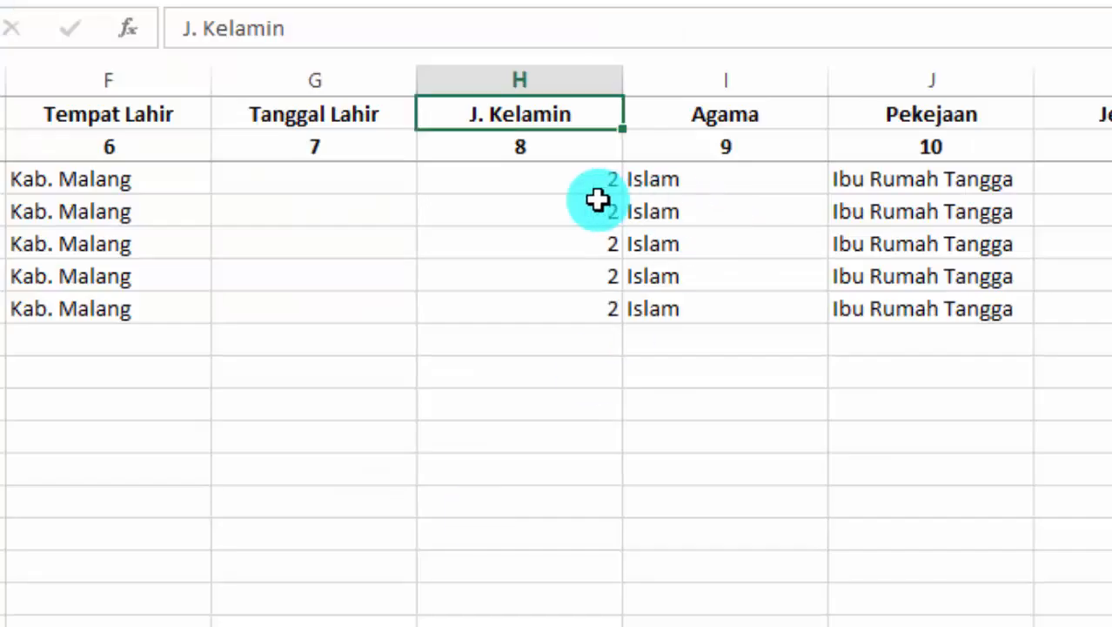
left_click(566, 181)
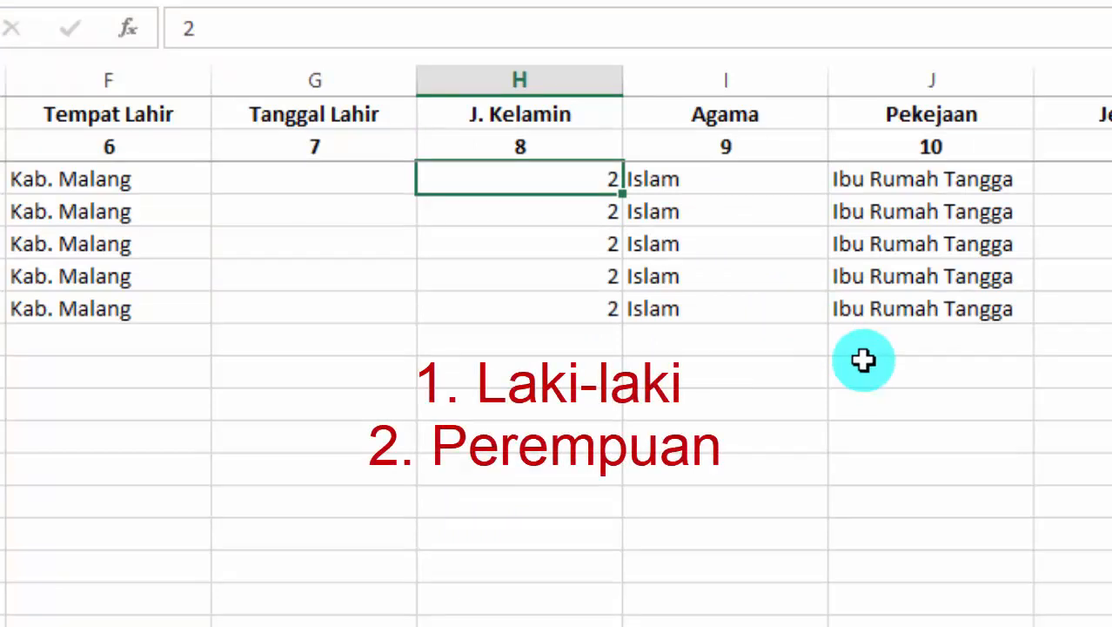
key("Up")
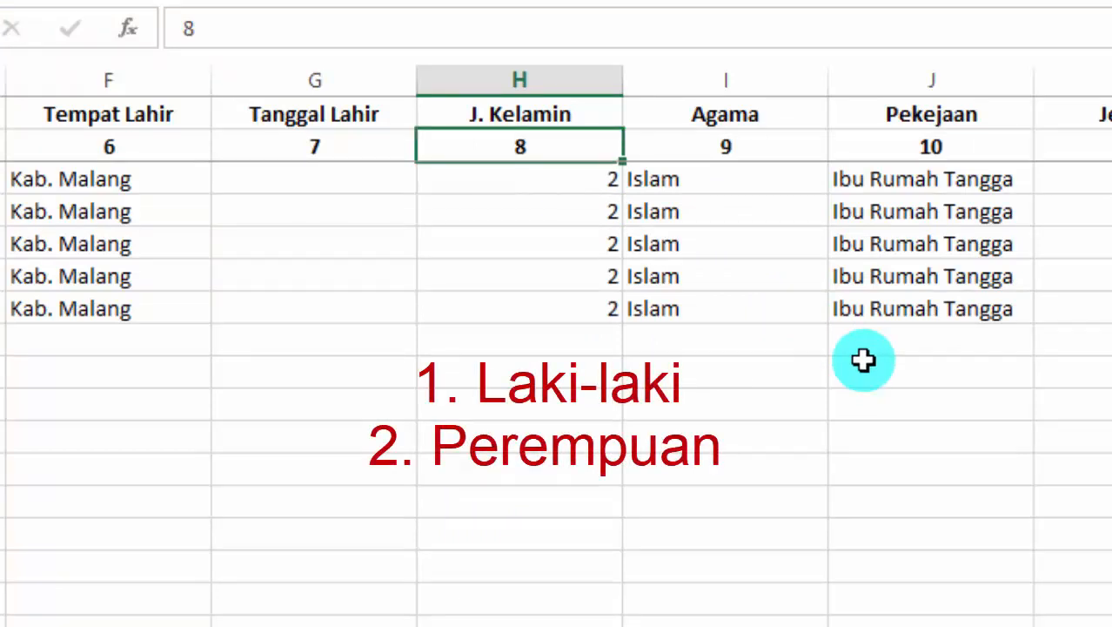
key("Down")
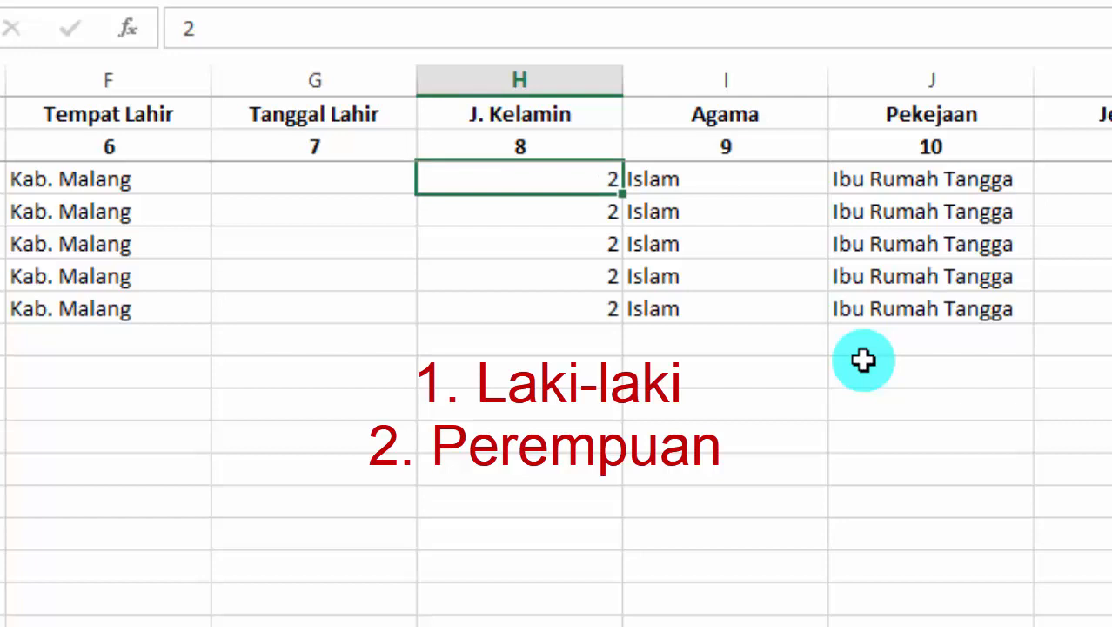
key("Down")
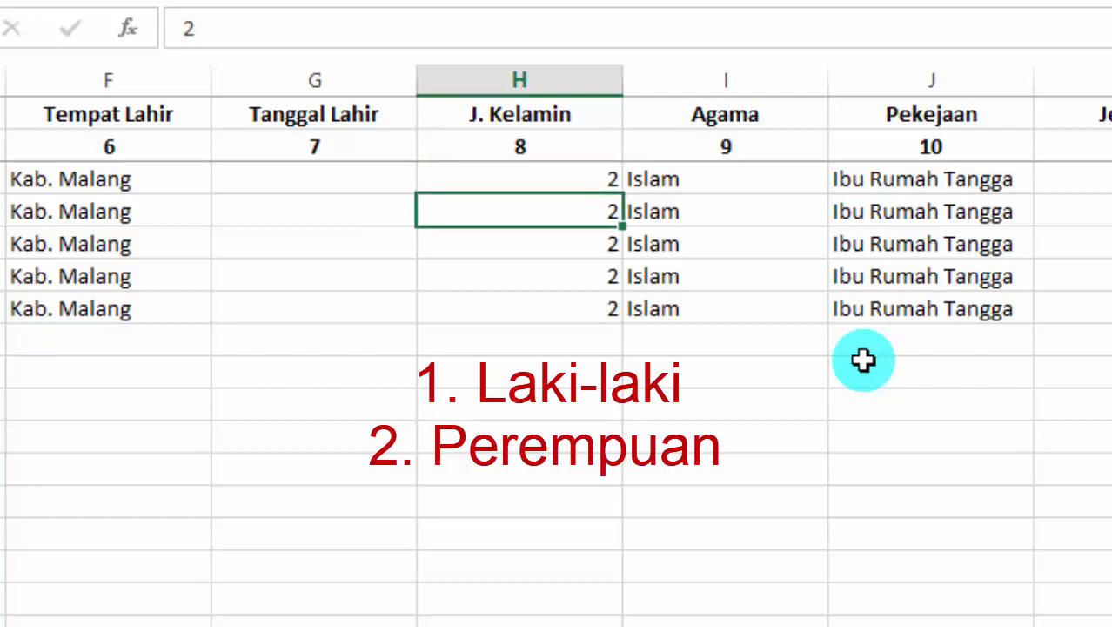
key("Up")
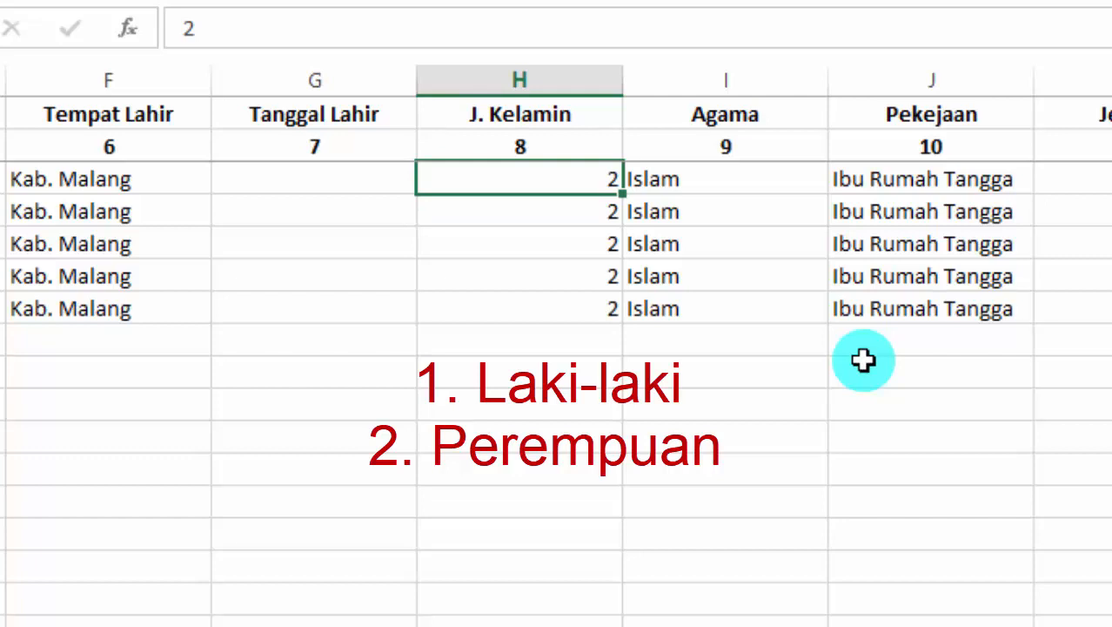
key("Down")
key("Up")
key("Down")
key("Down")
key("Down")
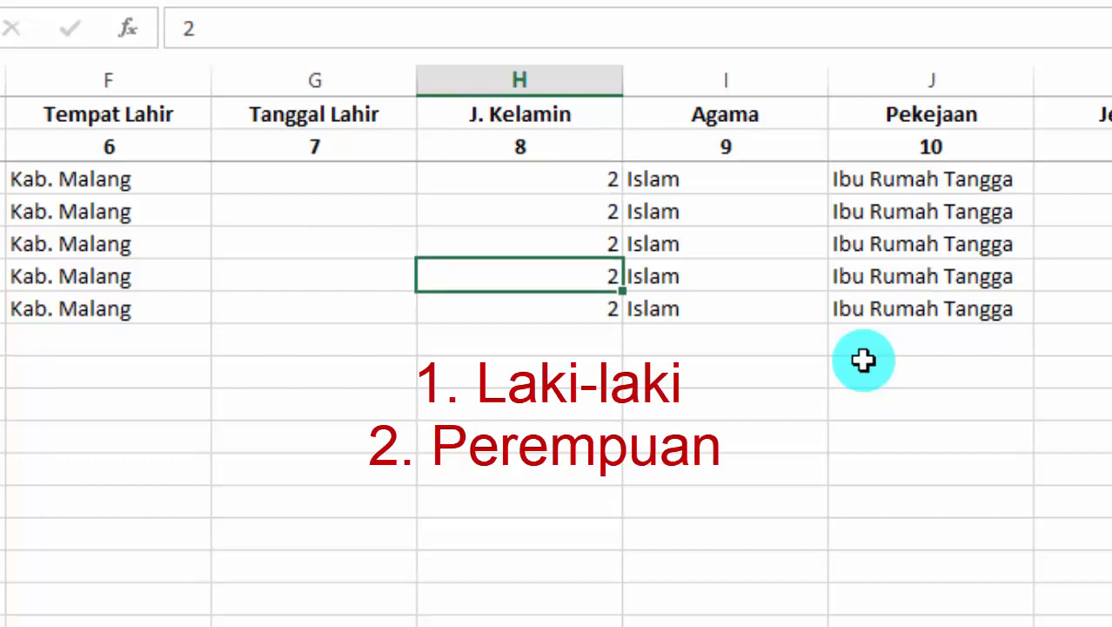
key("Up")
key("Up")
key("Up")
Examine the Jenis ID column's number and the identity-type code in the first member record.
left_click(422, 163)
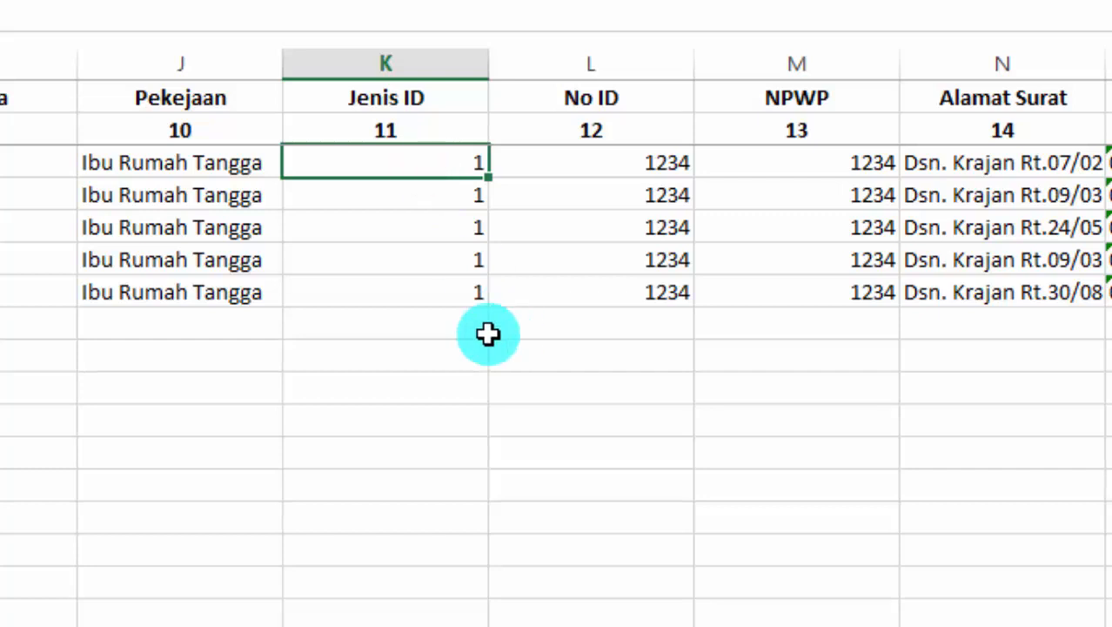
key("Up")
key("Down")
key("Up")
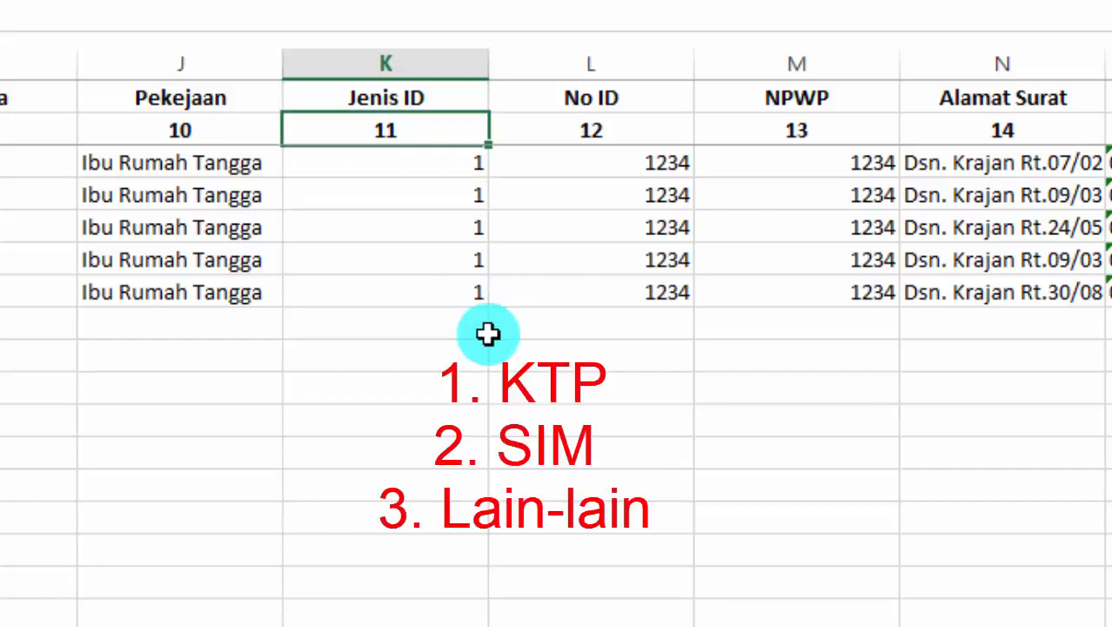
key("Down")
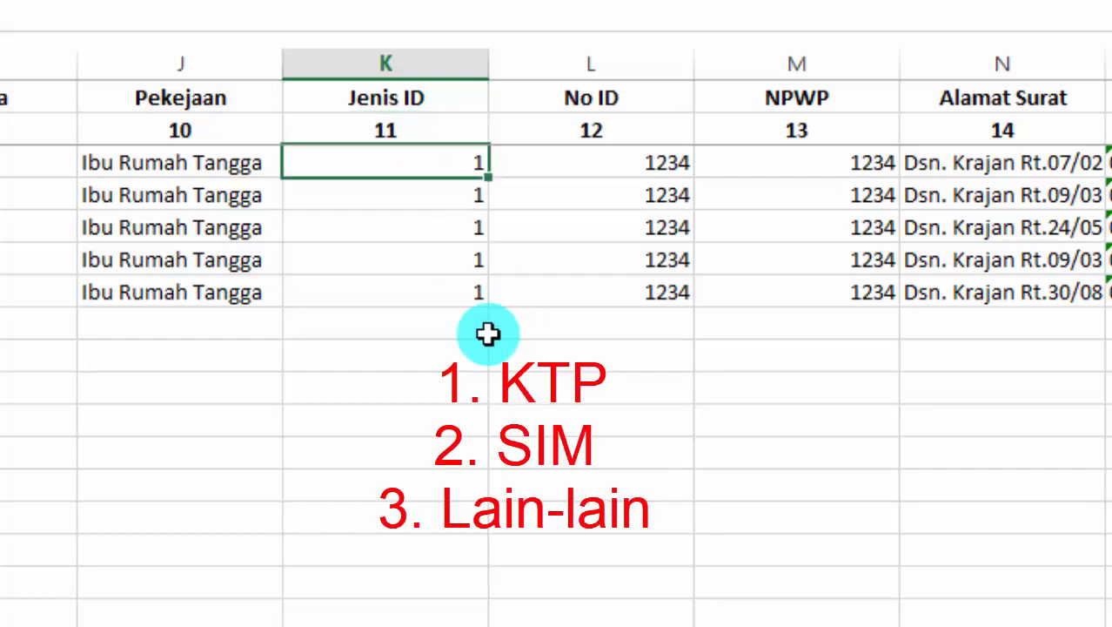
key("Up")
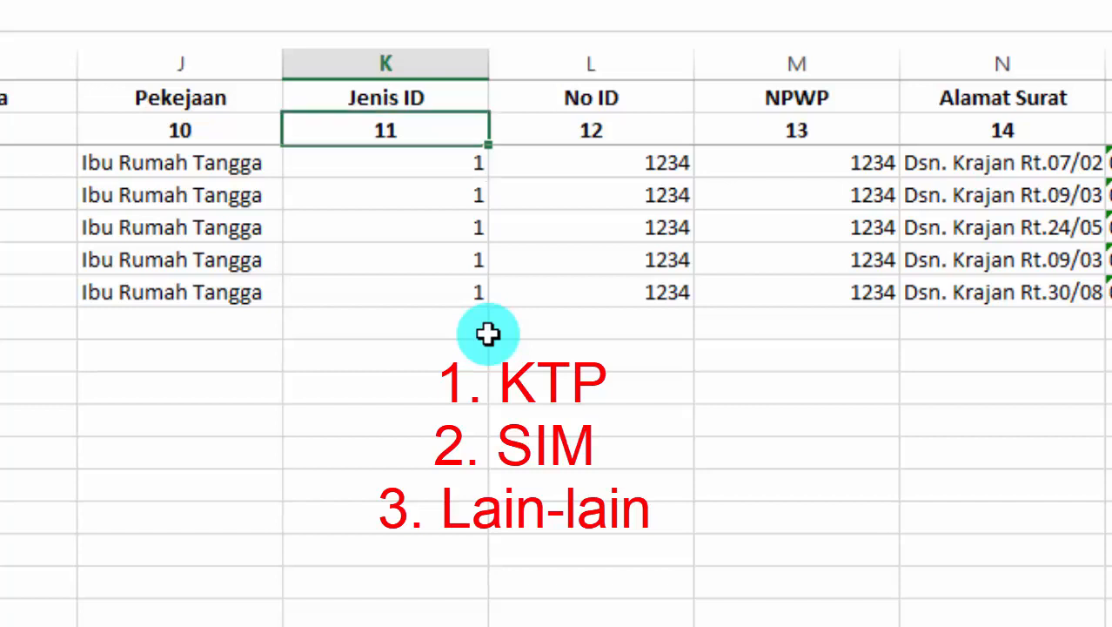
key("Down")
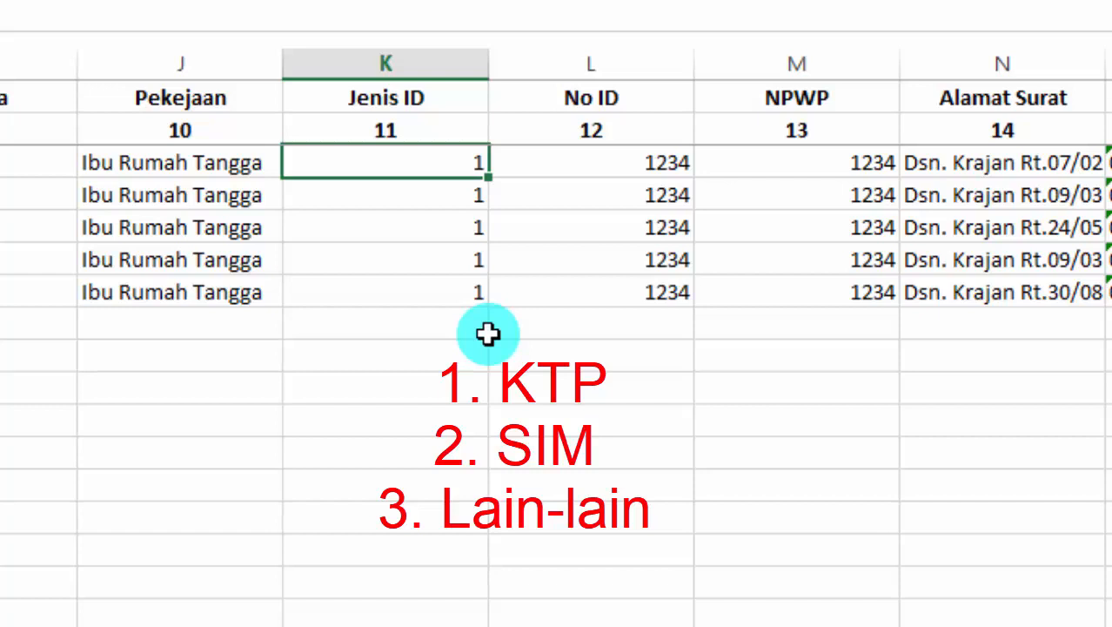
Compare the identity-type codes of the first three member records in the Jenis ID column.
key("Down")
key("Up")
key("Down")
key("Down")
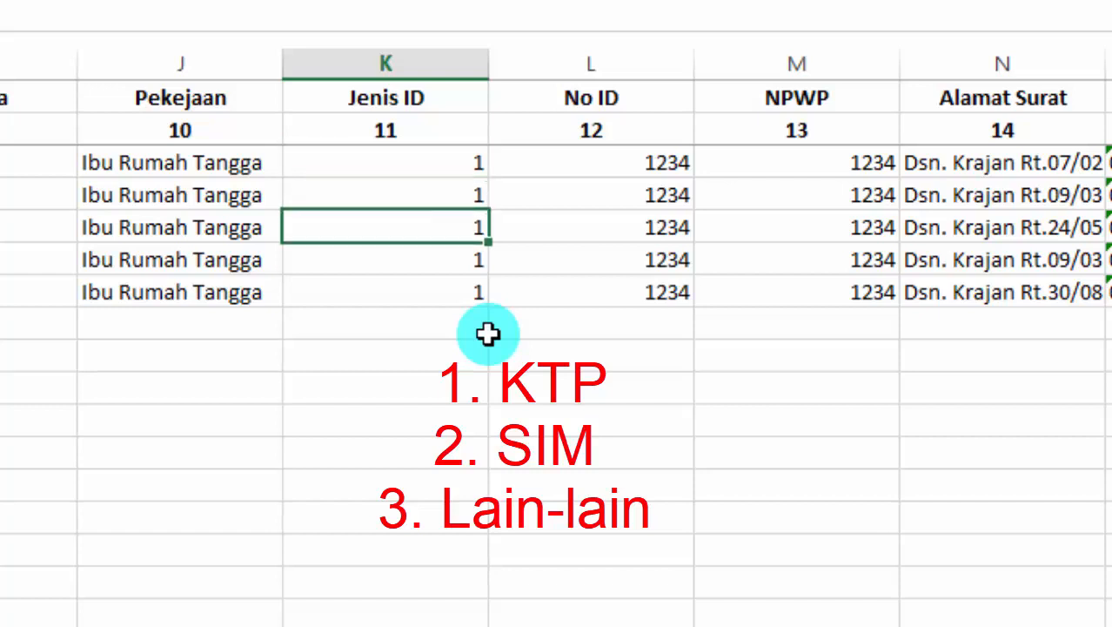
key("Up")
key("Up")
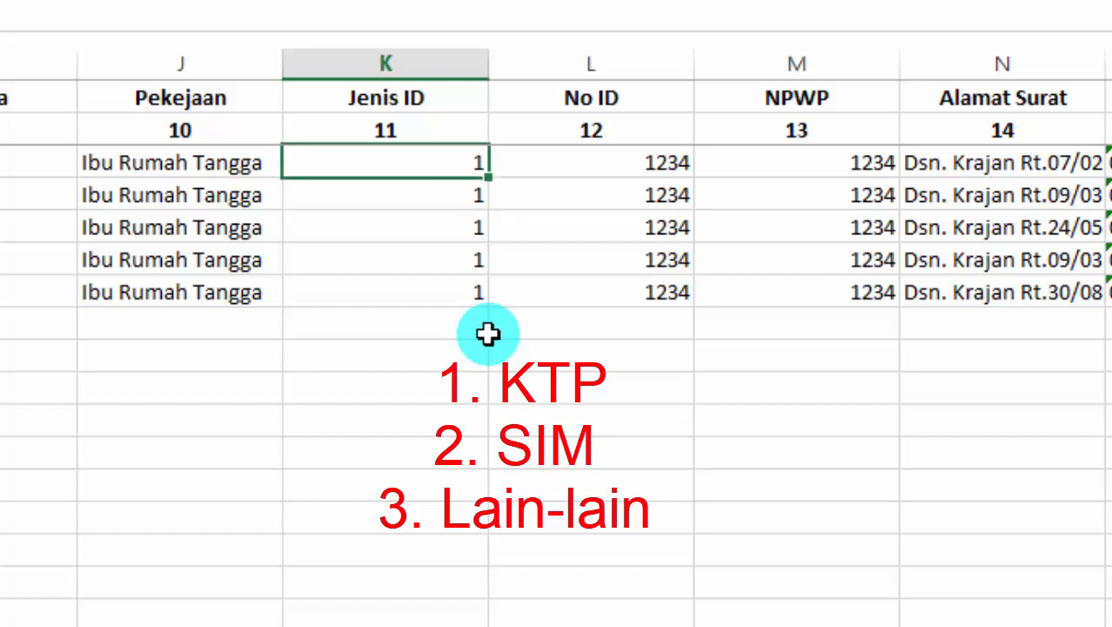
key("Down")
key("Down")
key("Up")
key("Up")
key("Down")
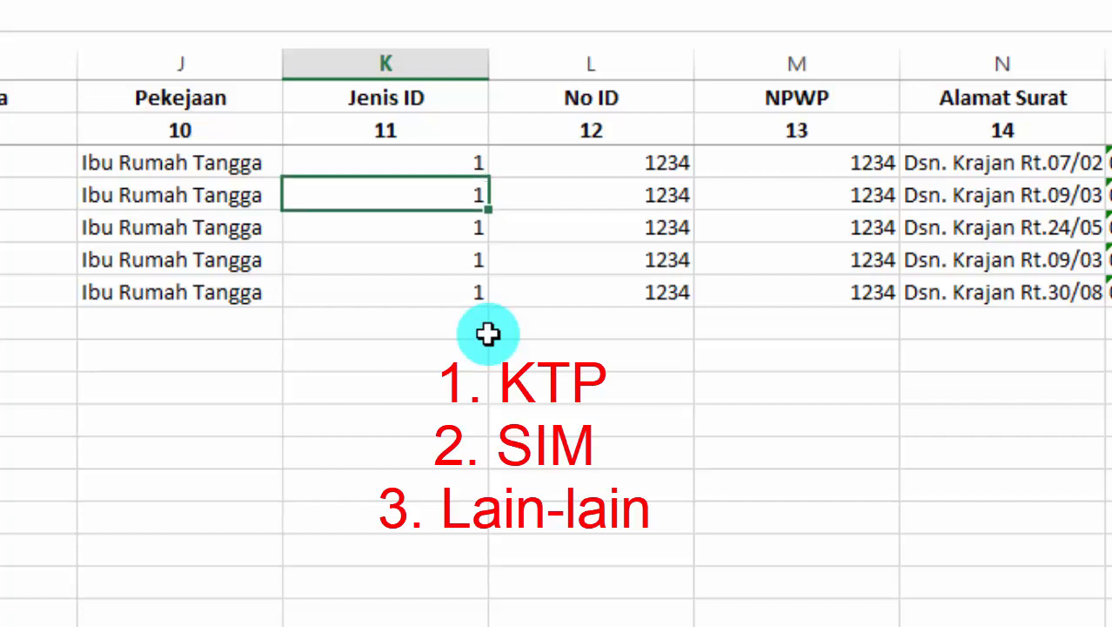
key("Up")
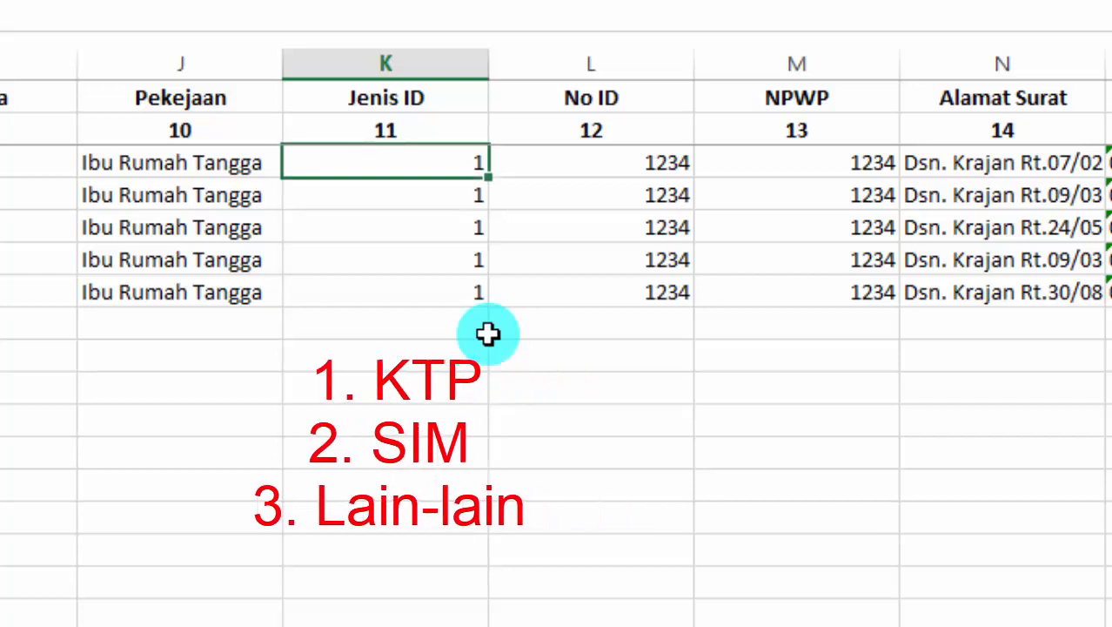
key("Down")
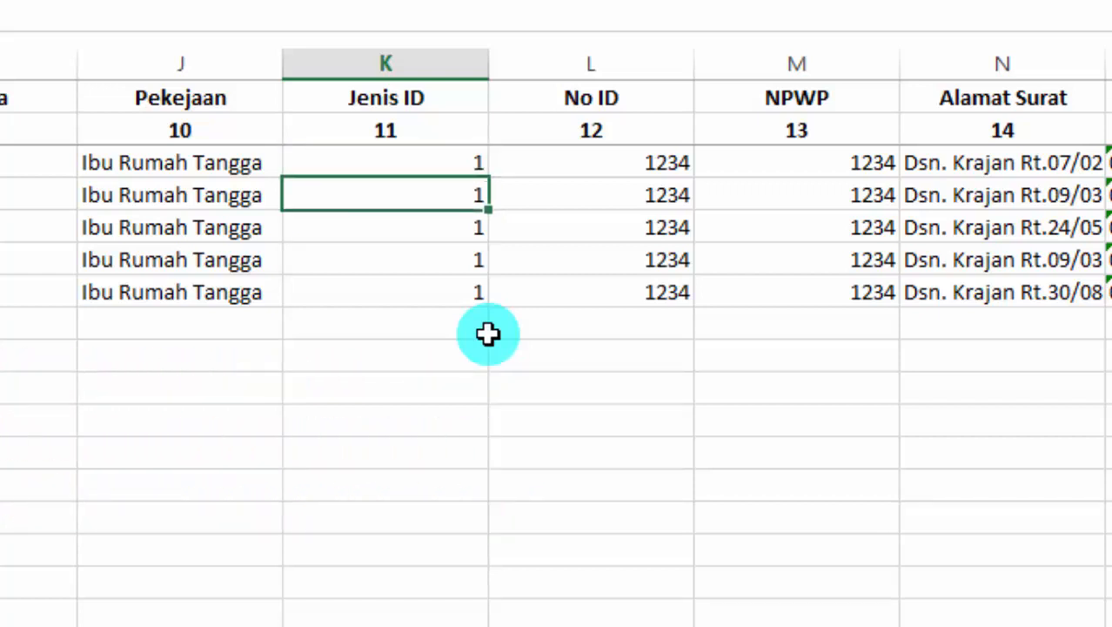
key("Down")
key("Up")
key("Up")
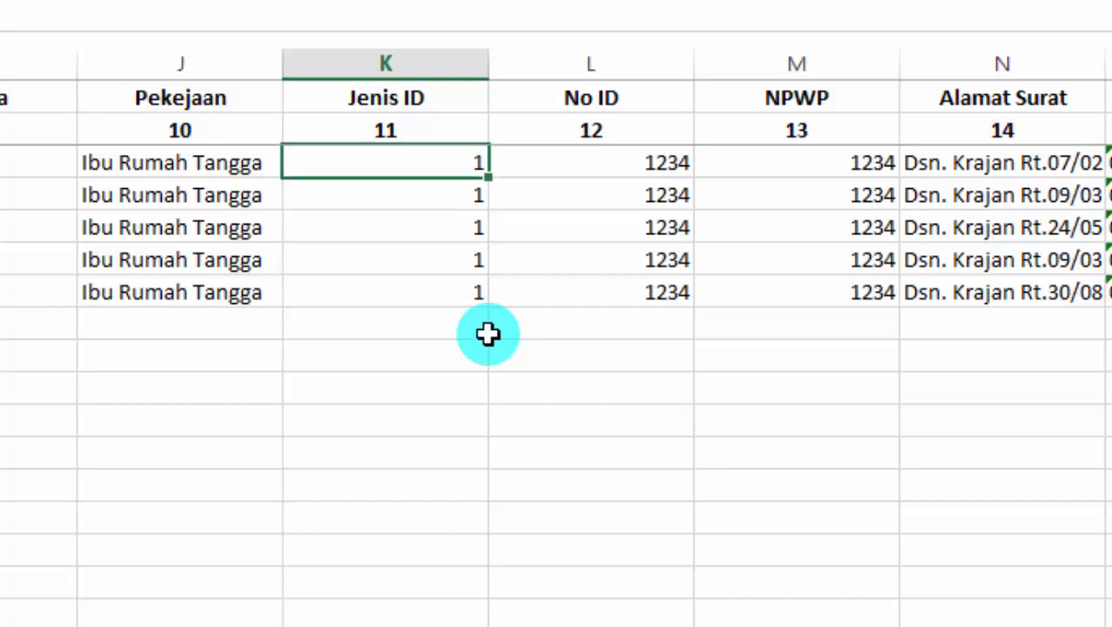
Set the Jenis ID code to 2 for the second member record and 3 for the third.
key("Down")
type("2")
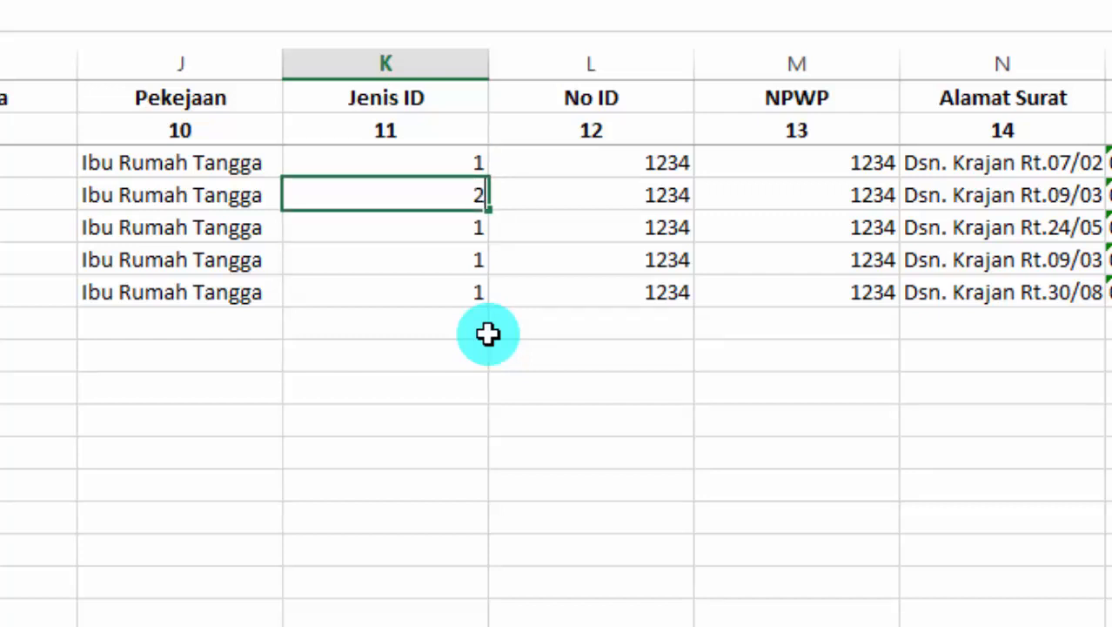
key("Return")
type("3")
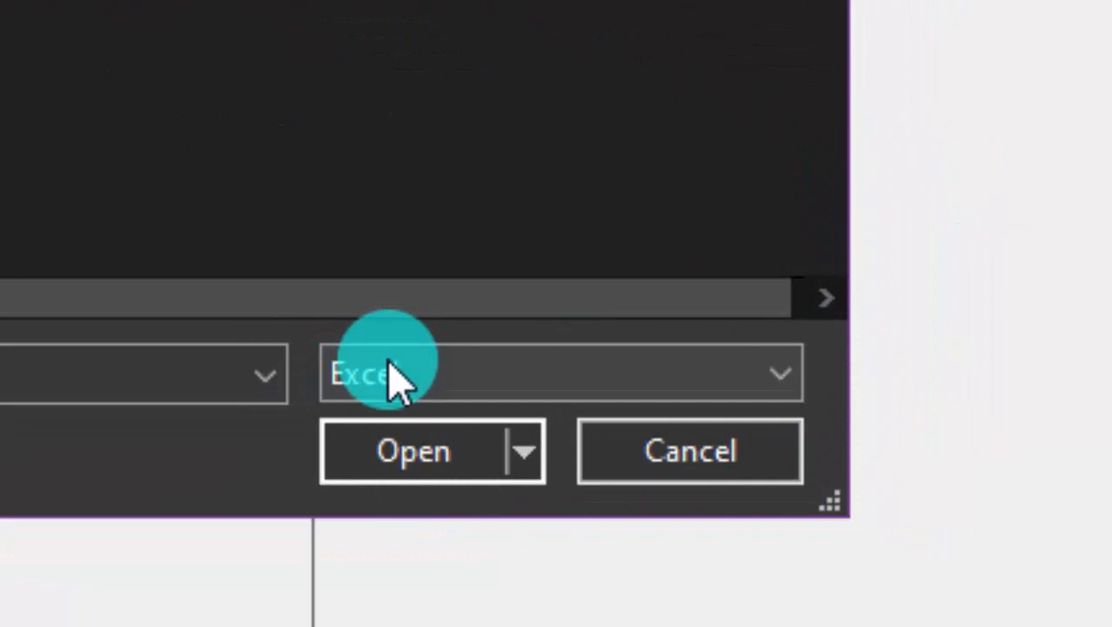
Set the file type to Excel 2007 and load the Impor anggota workbook from the Desktop as the import file.
left_click(397, 370)
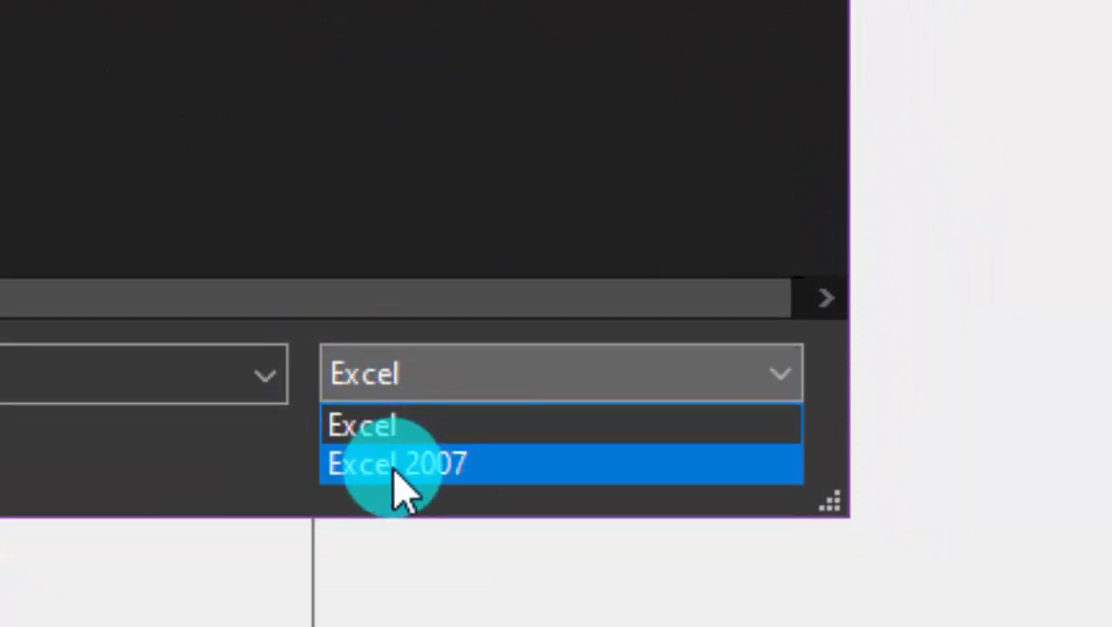
left_click(391, 468)
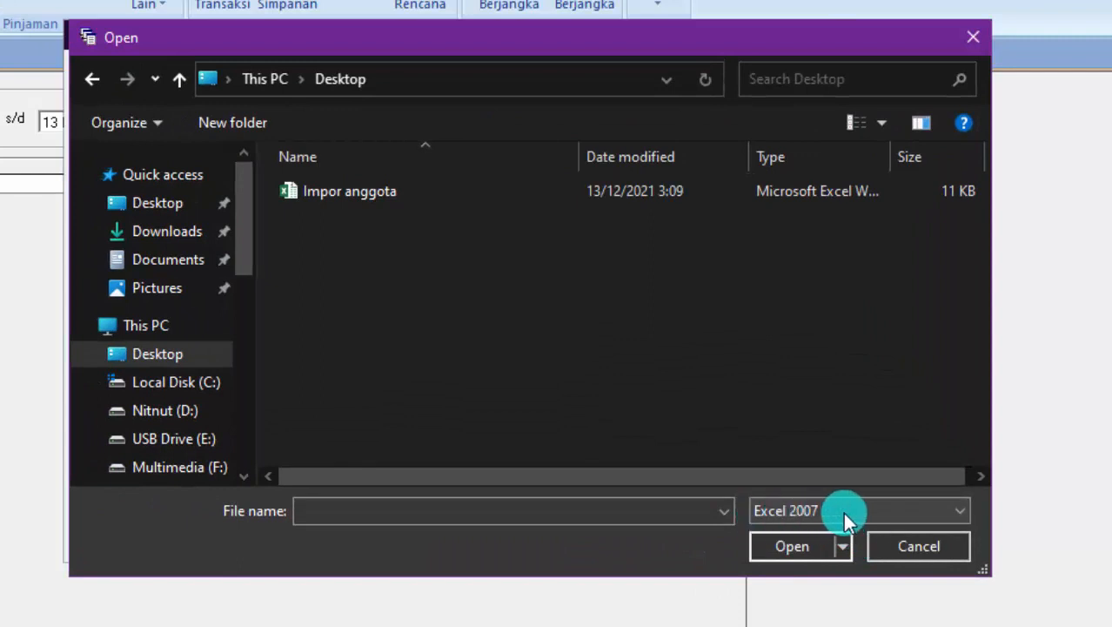
left_click(338, 193)
left_click(798, 548)
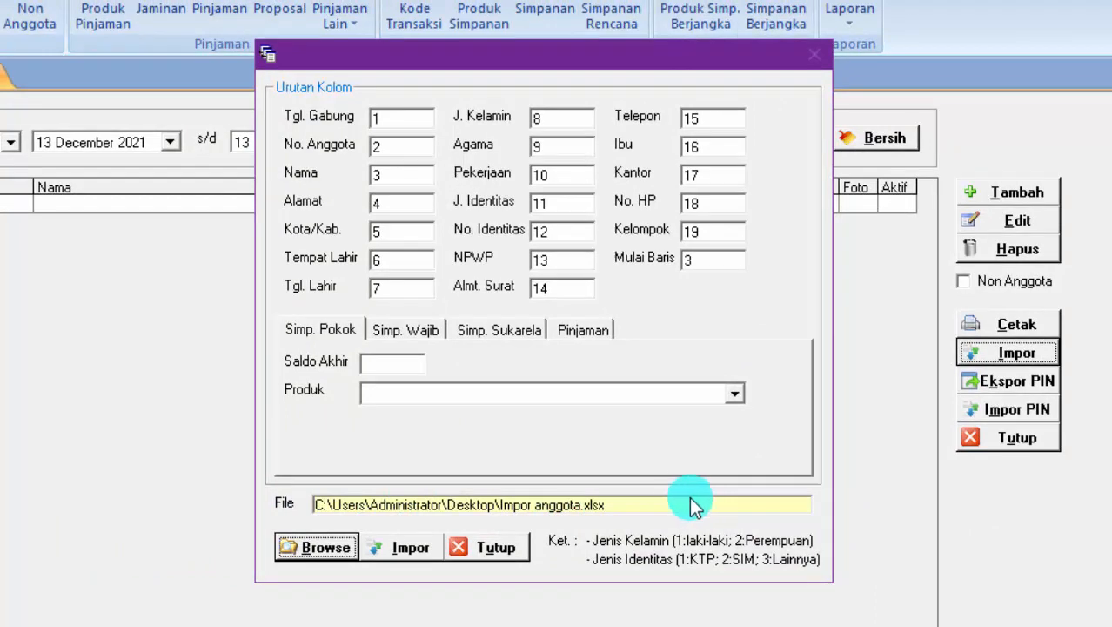
Import the member data from the chosen workbook with the set column order and close the import dialog.
left_click(411, 548)
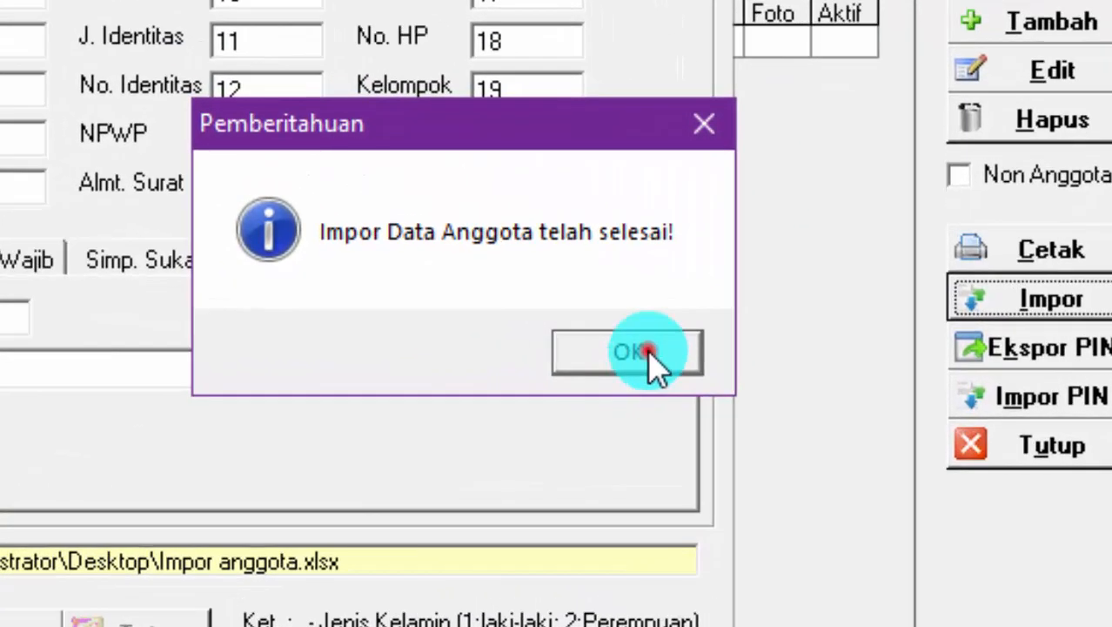
left_click(648, 351)
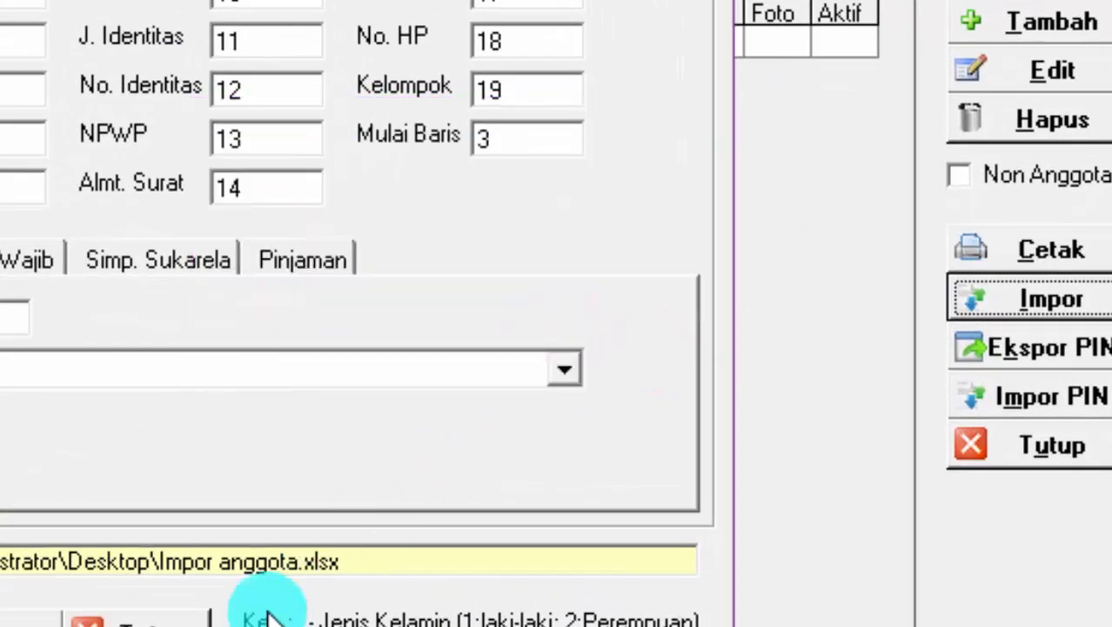
left_click(164, 620)
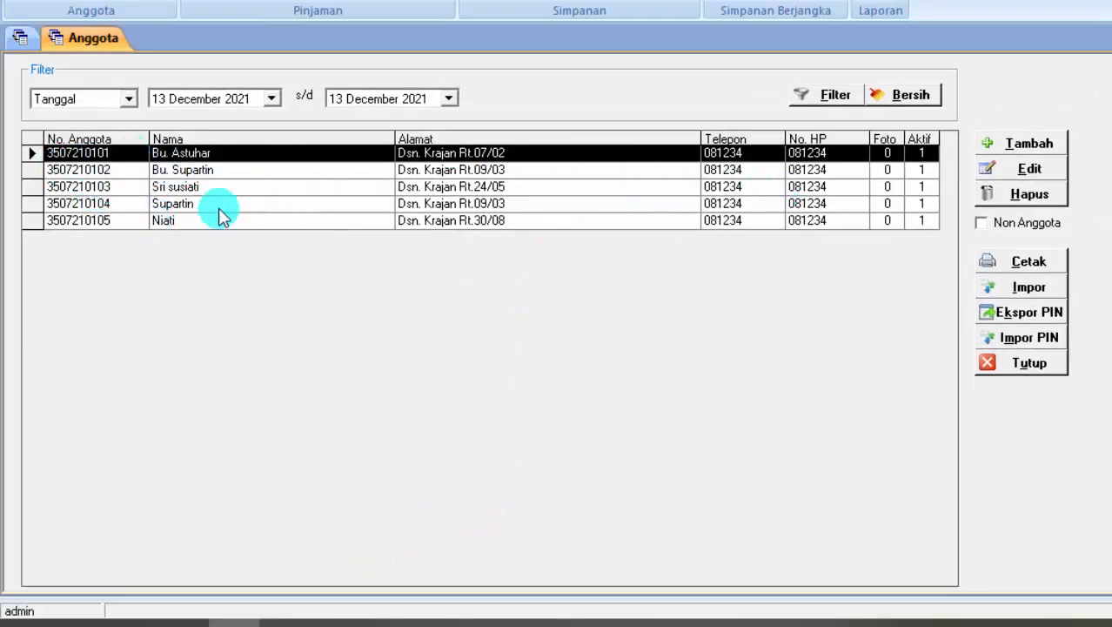
Open the first imported member's record from the Anggota list in the edit form.
left_click(214, 173)
left_click(216, 151)
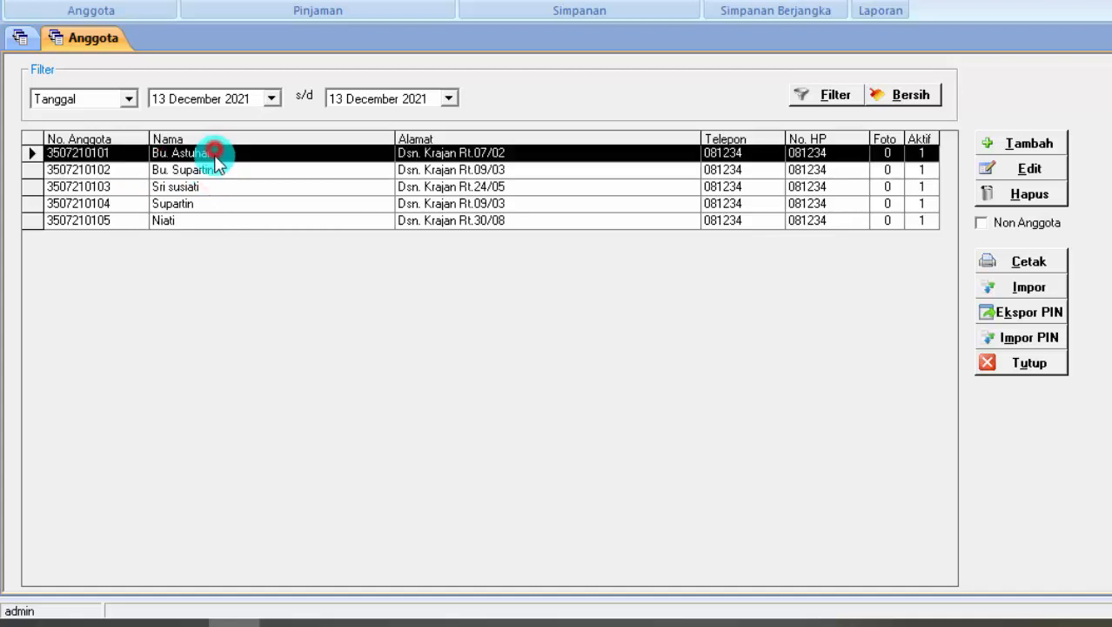
left_click(218, 169)
left_click(218, 153)
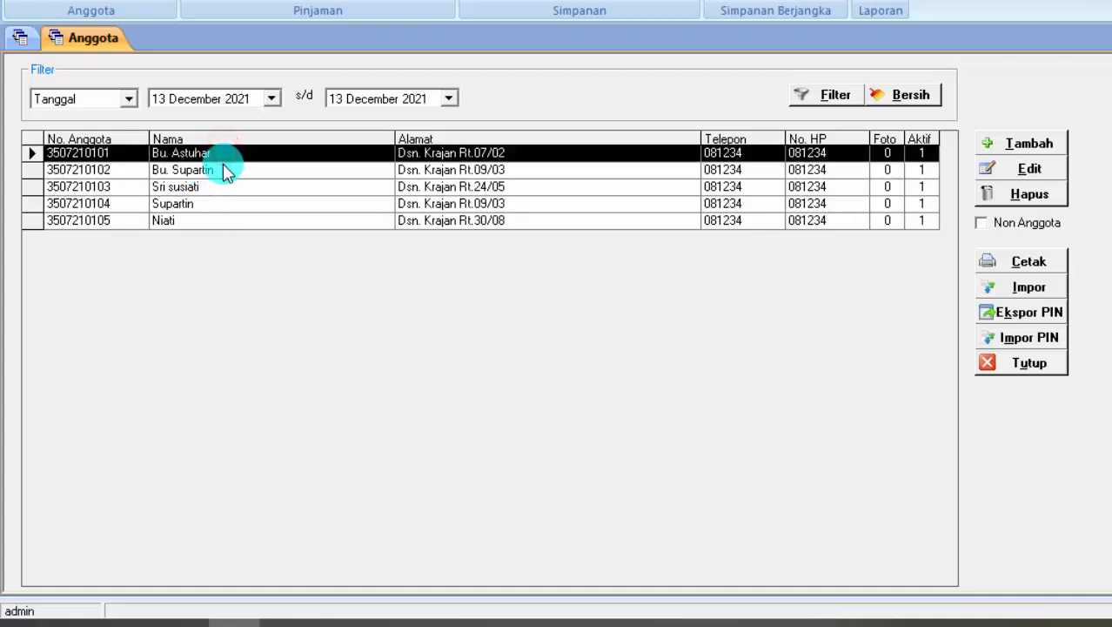
left_click(222, 169)
left_click(231, 153)
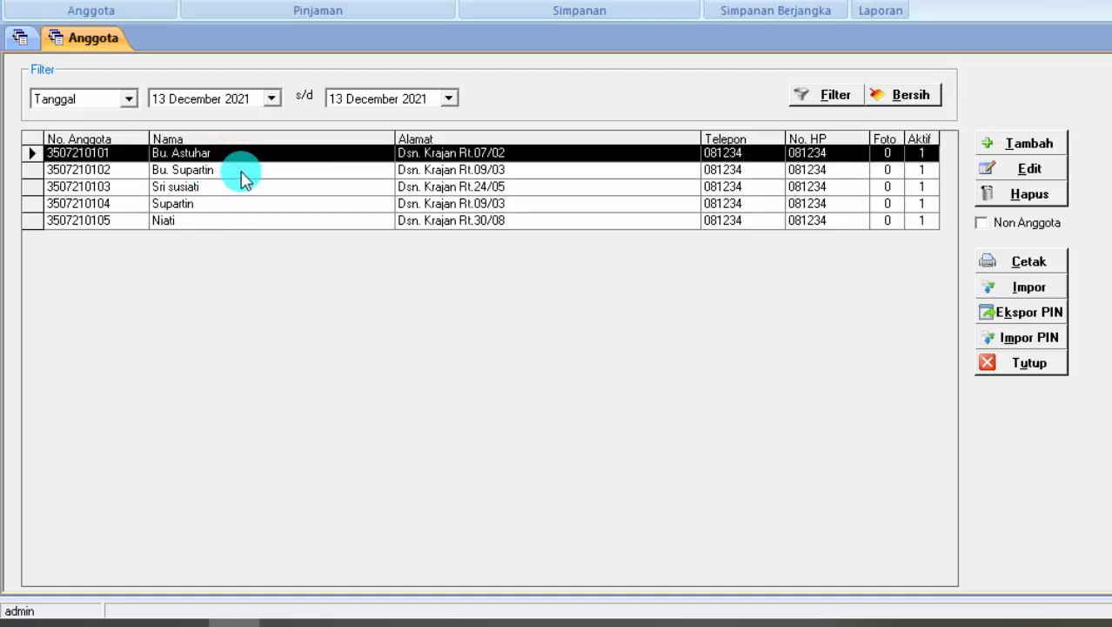
left_click(1015, 167)
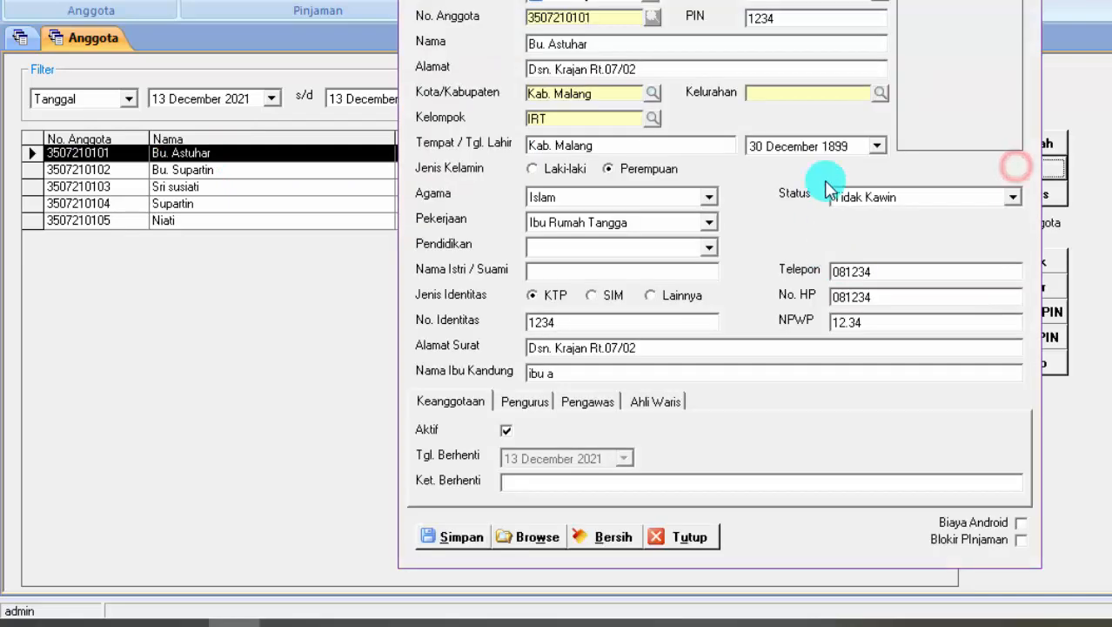